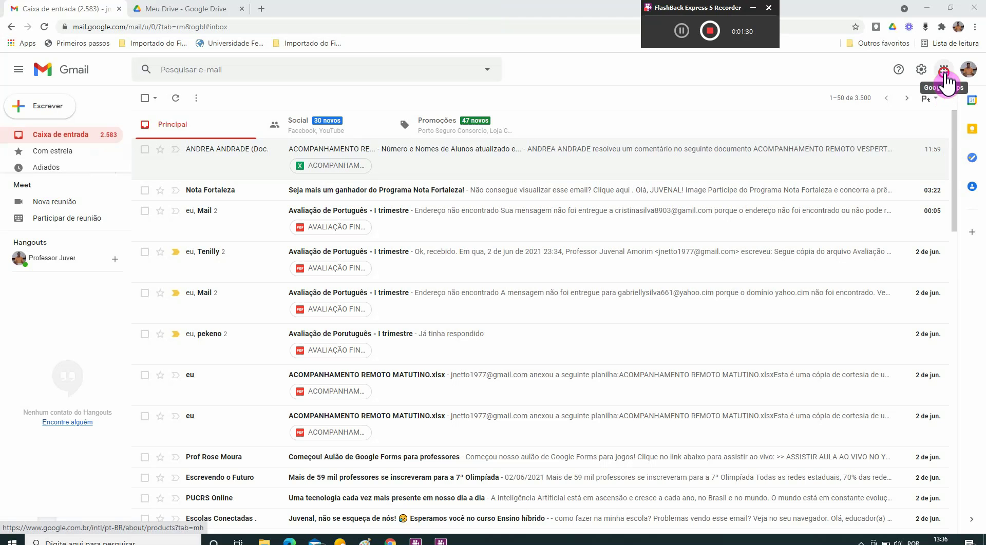
Switch from Gmail to the Meu Drive page in Google Drive.
click(945, 76)
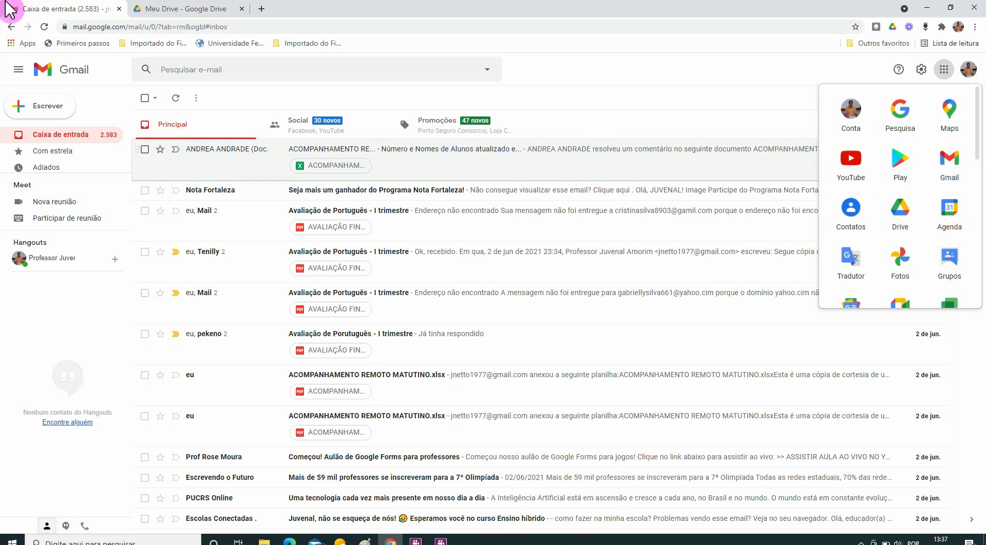
click(174, 11)
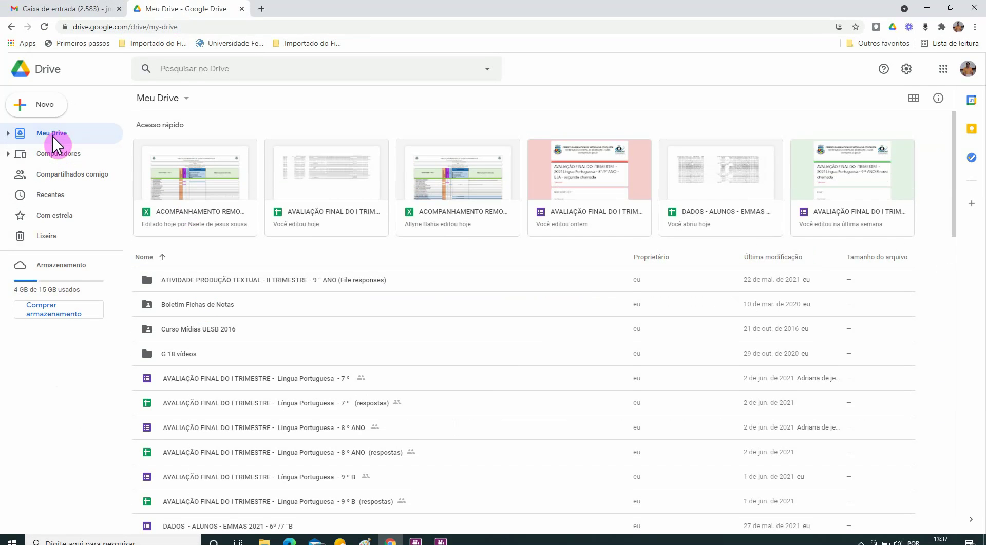
click(21, 109)
click(22, 106)
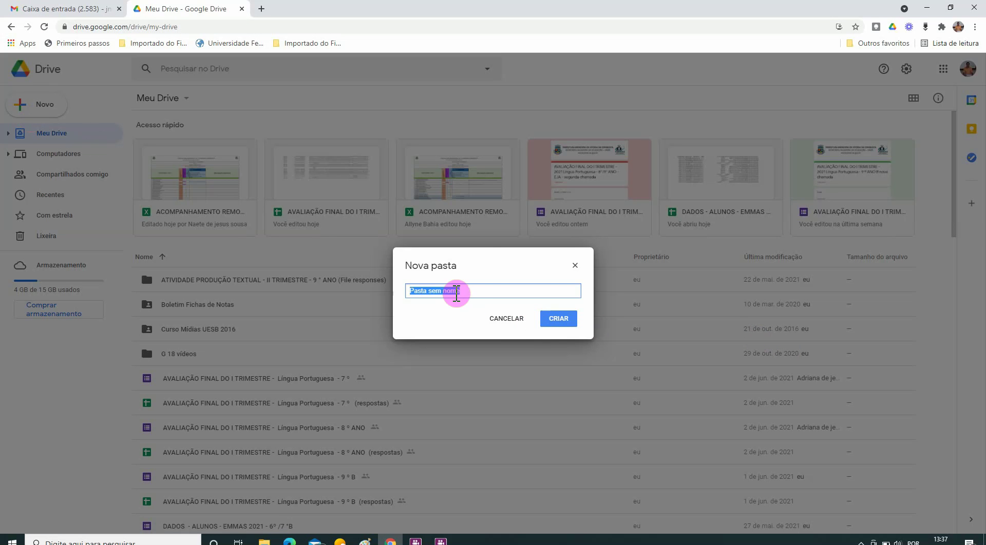
click(515, 321)
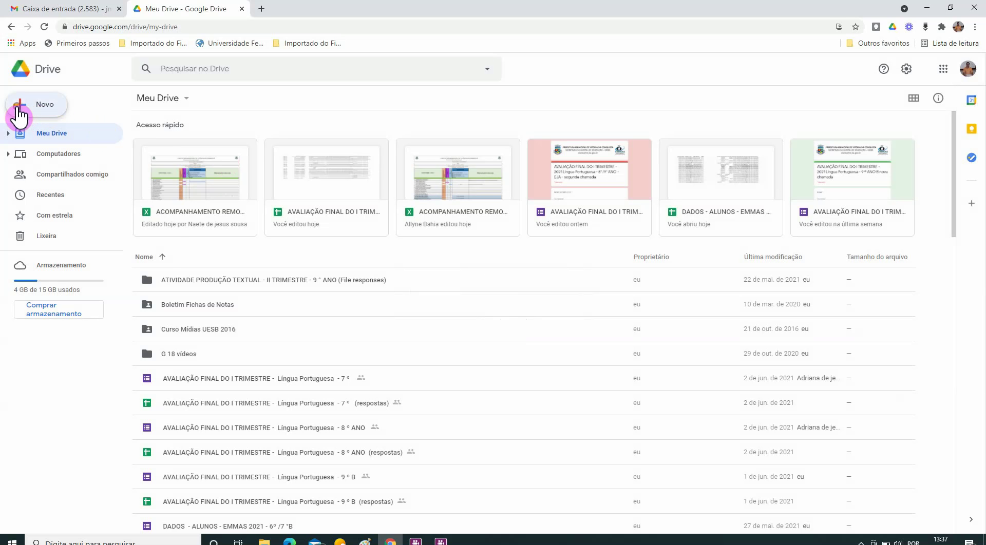
Upload the file "ANÁLISE TEXTUAL - 7º ANO" from the computer's Downloads folder to Meu Drive.
click(19, 108)
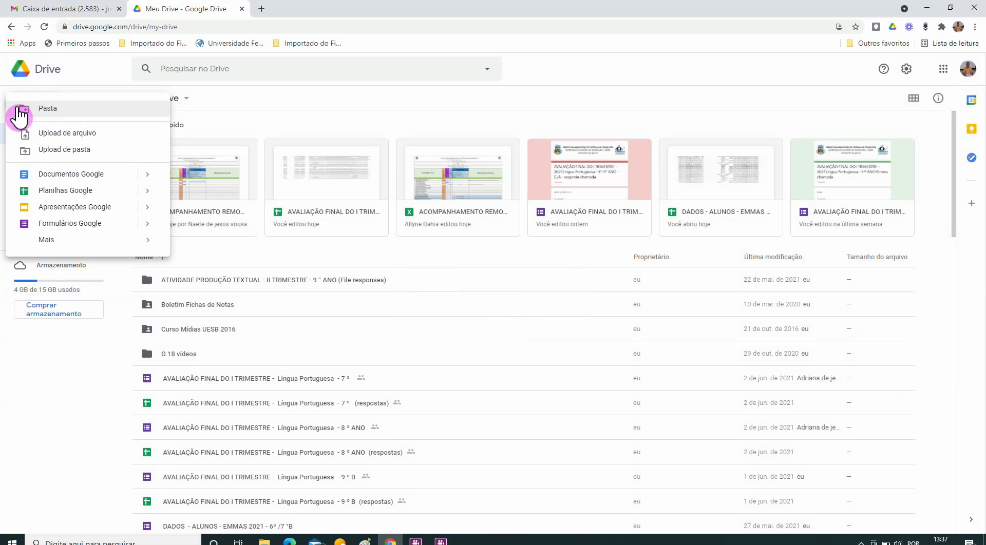
click(51, 135)
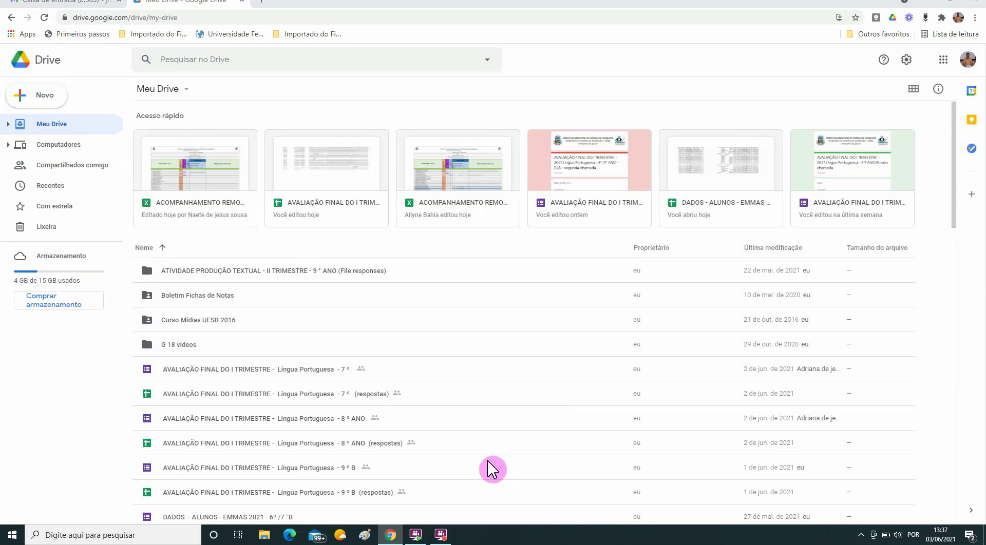
key(shift+u)
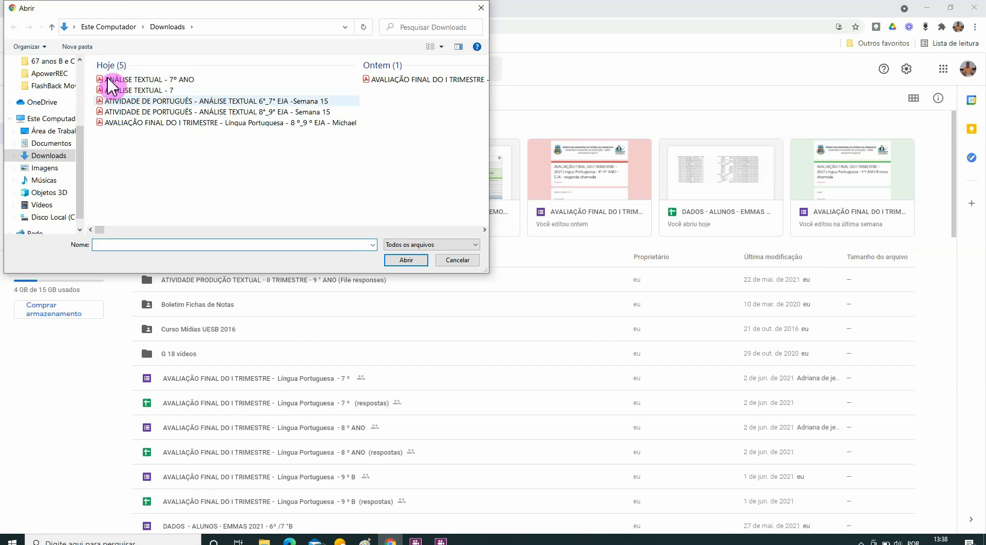
click(141, 81)
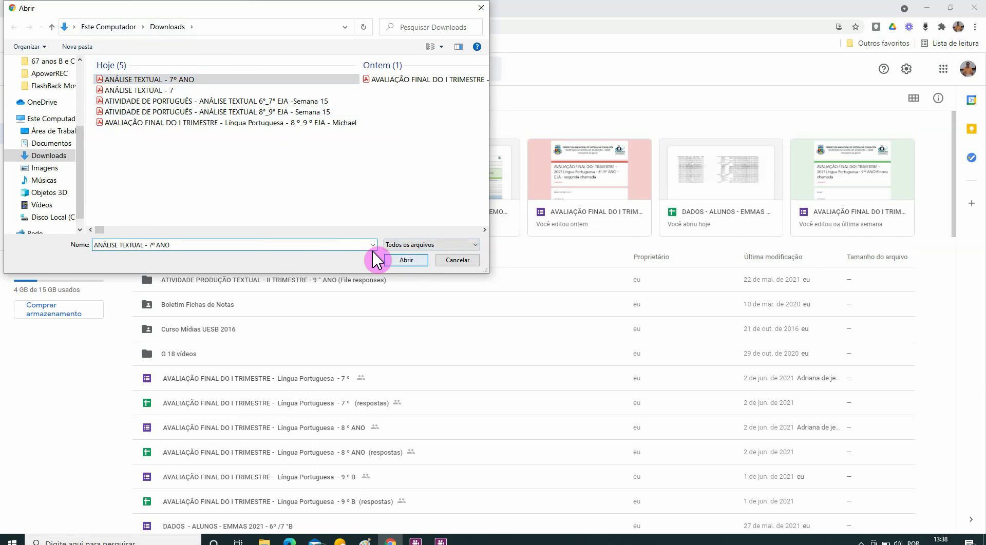
click(405, 260)
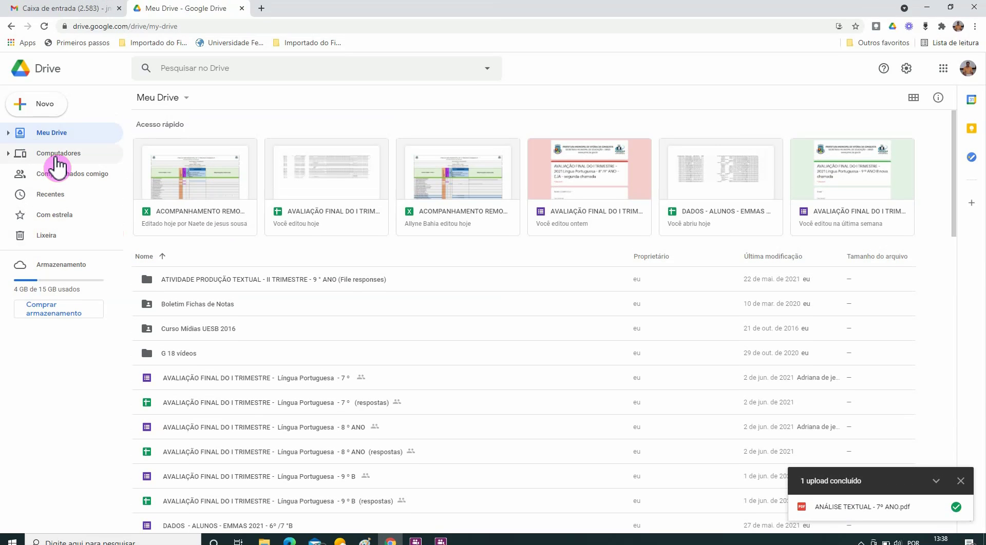
View the computers, shared-with-me, recent, starred and trash sections of the Drive one after another.
click(58, 165)
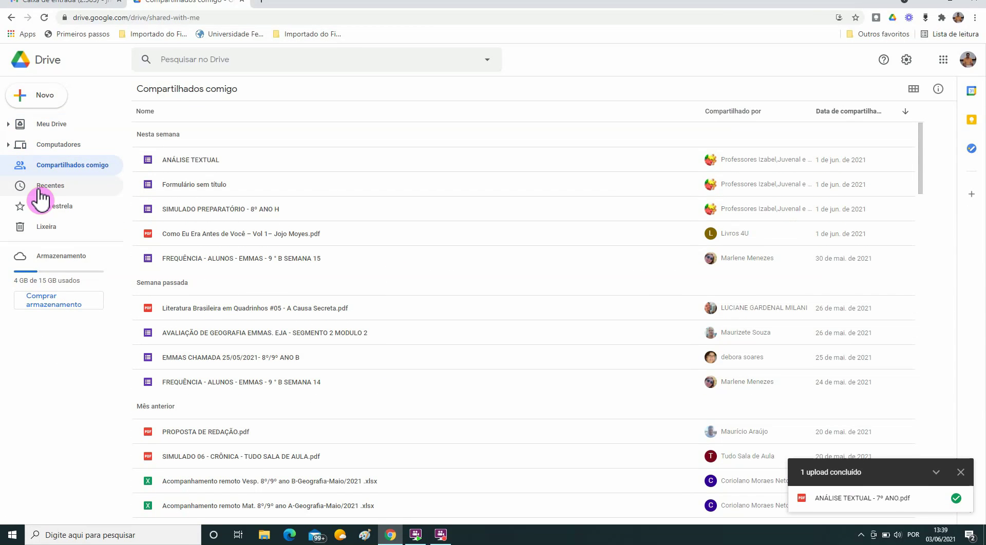
click(40, 195)
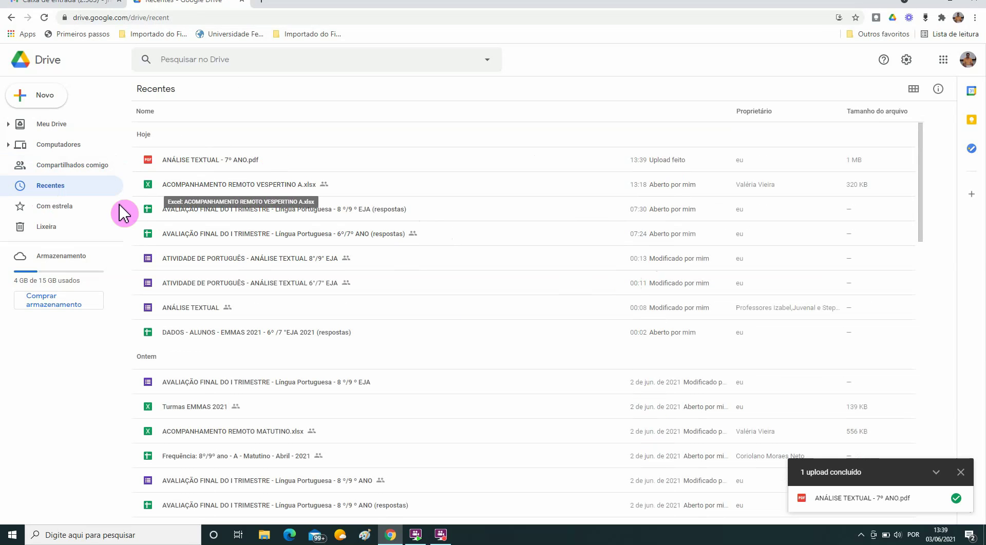
click(56, 212)
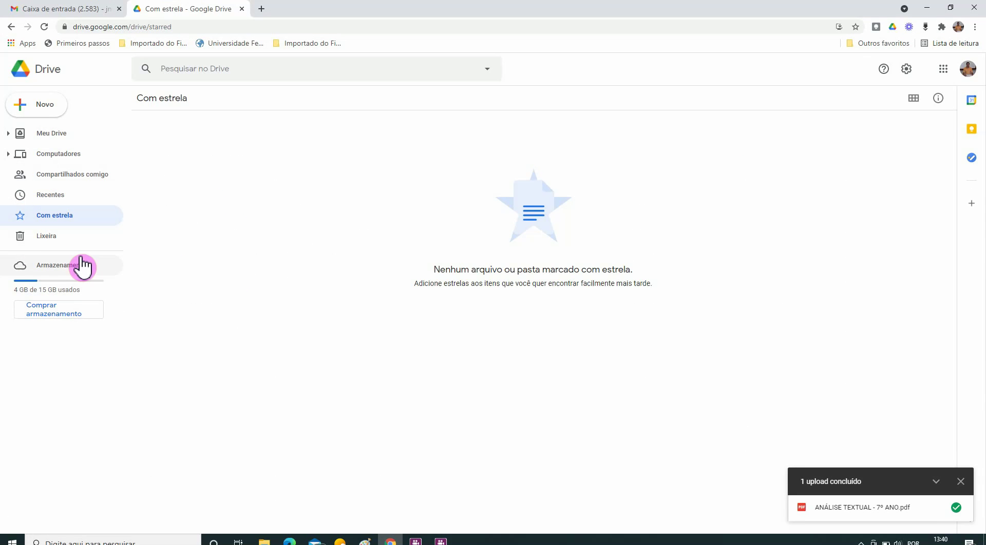
click(41, 236)
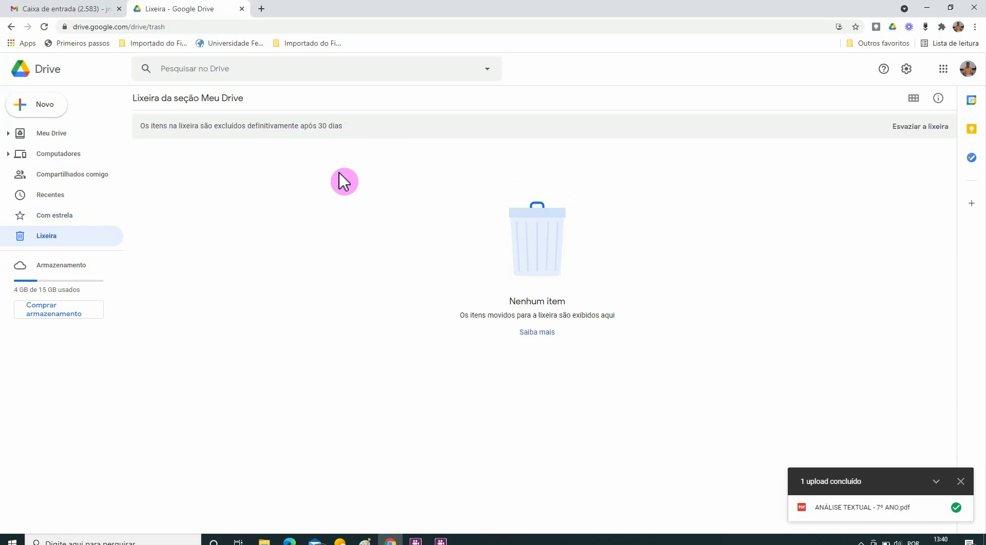
Browse the file list of Meu Drive for the uploaded "ANÁLISE TEXTUAL - 7º ANO" PDF and return to its beginning.
click(52, 138)
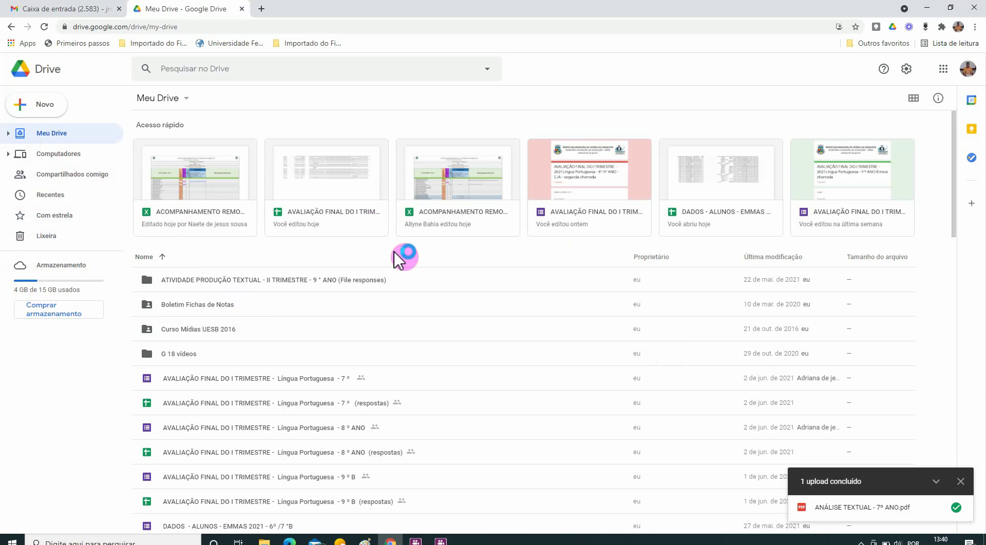
scroll(421, 273, down, 1)
scroll(559, 273, down, 9)
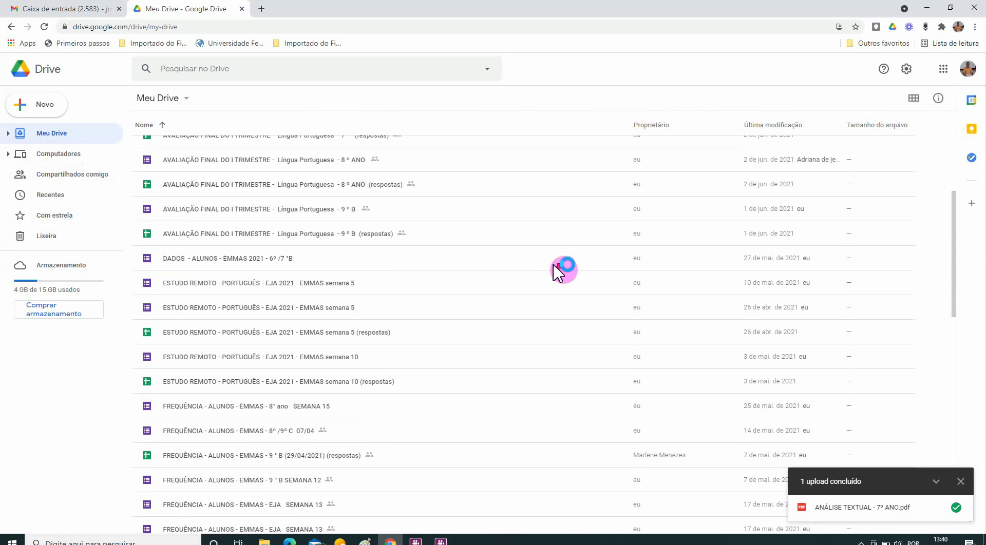
scroll(556, 267, down, 8)
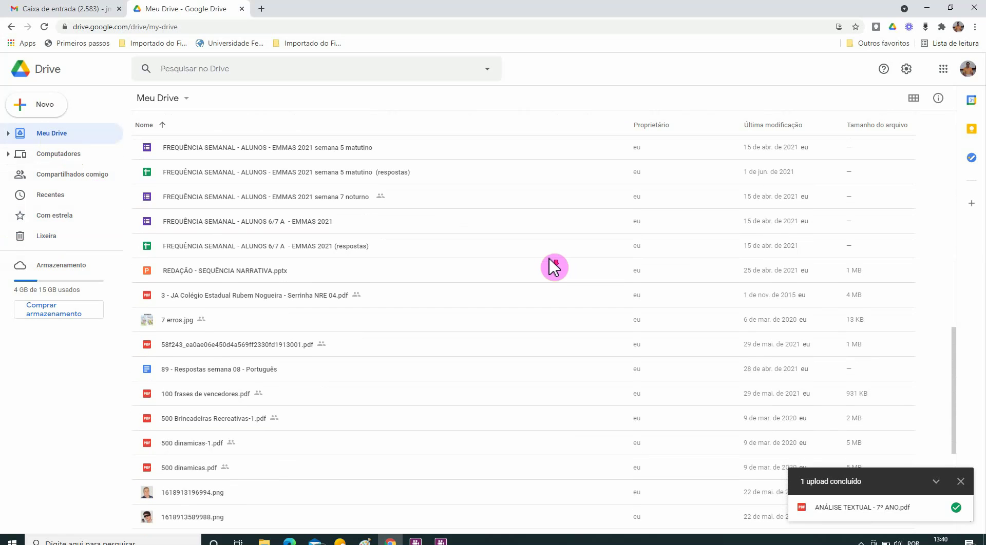
scroll(553, 266, down, 2)
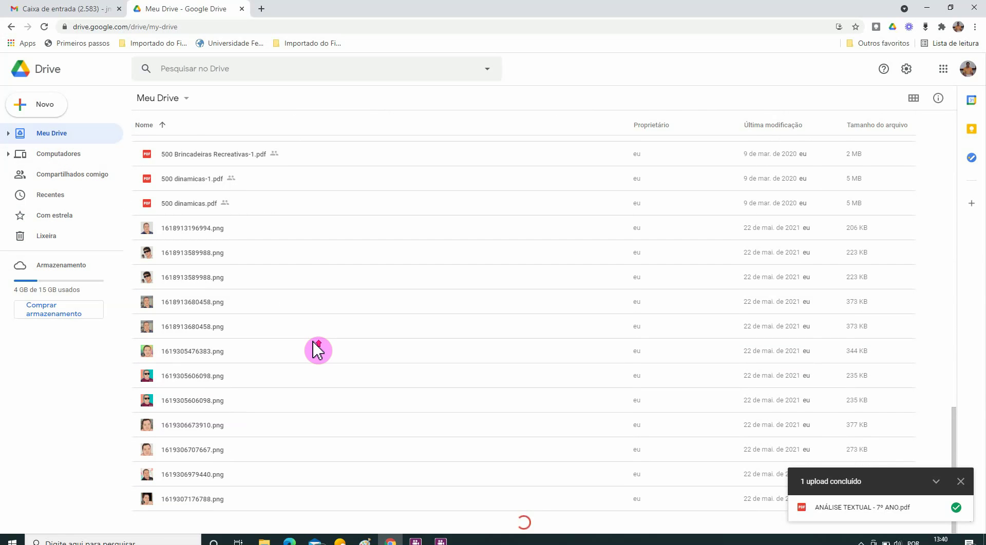
scroll(420, 303, down, 2)
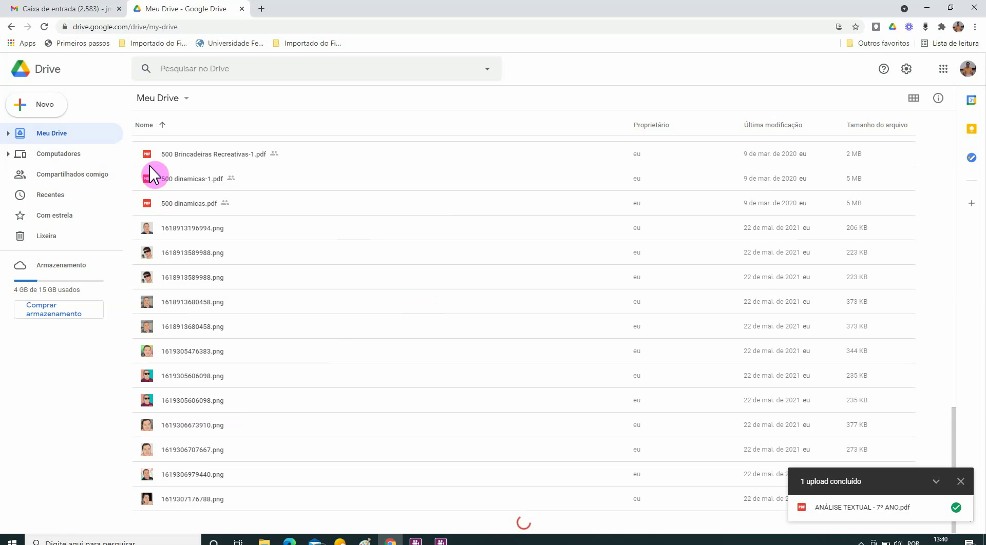
scroll(241, 191, up, 1)
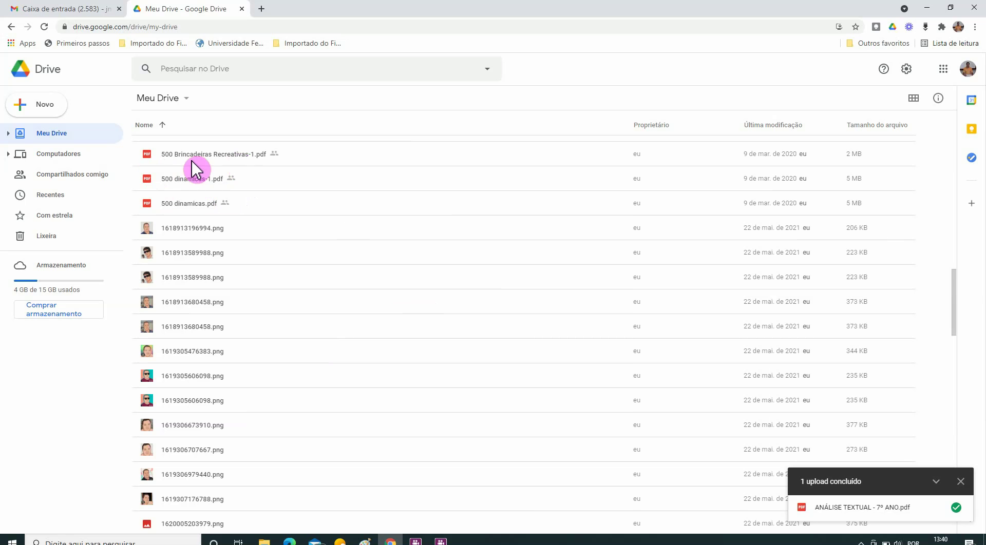
scroll(193, 167, down, 5)
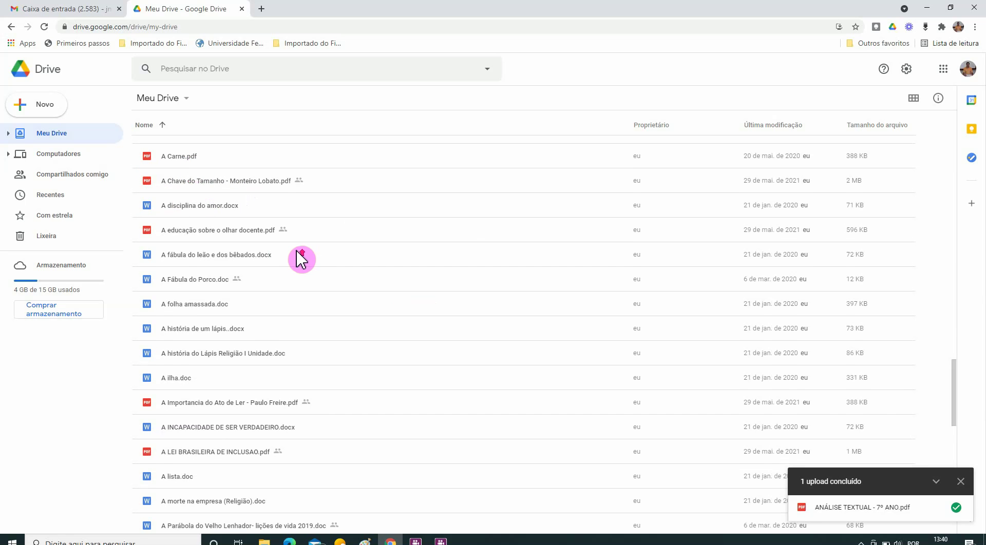
scroll(301, 259, up, 2)
scroll(301, 259, up, 1)
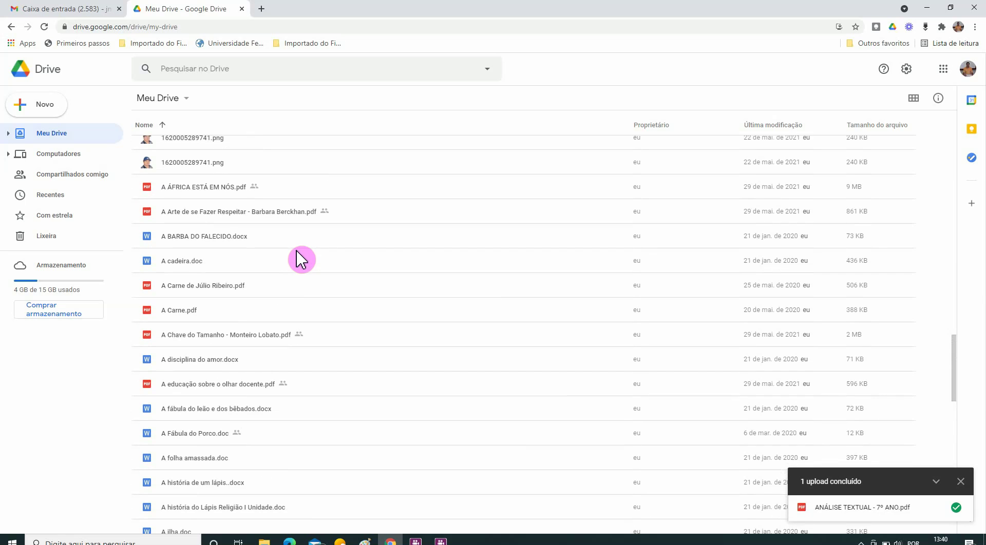
scroll(301, 259, up, 8)
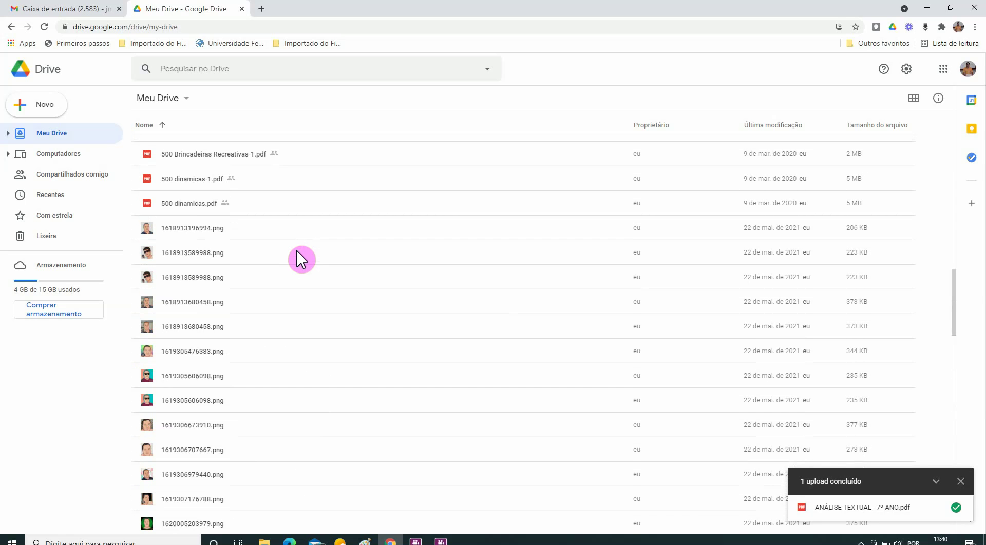
scroll(301, 259, up, 4)
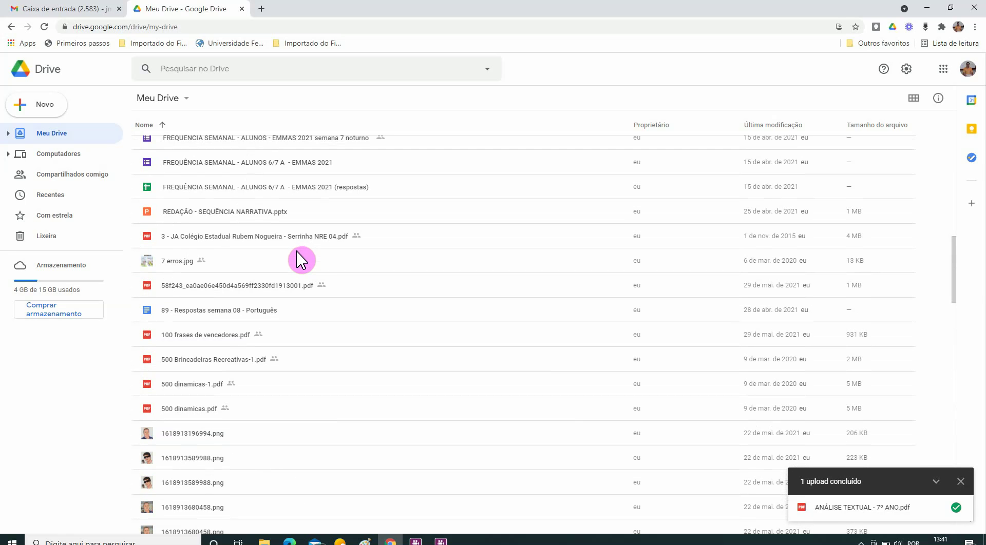
scroll(329, 290, down, 1)
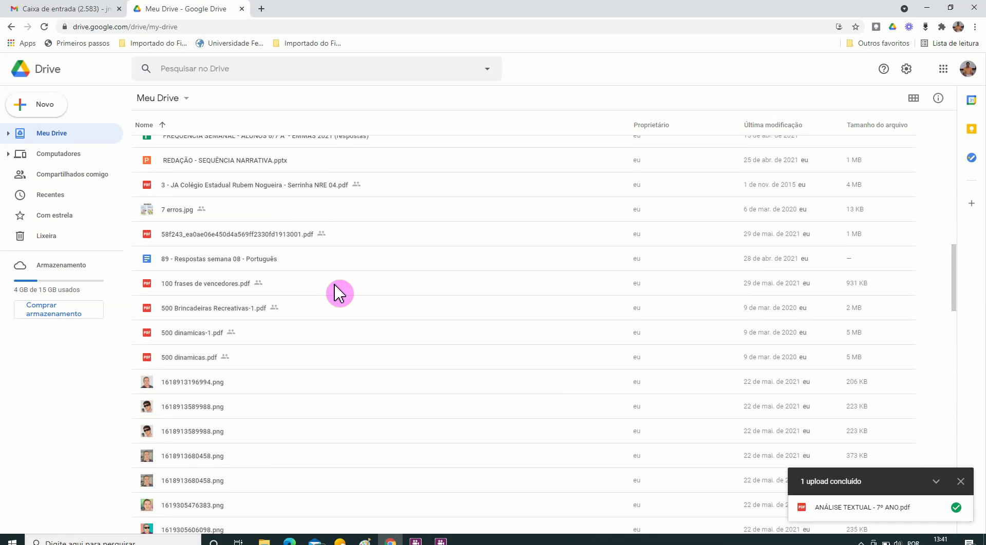
scroll(340, 294, up, 2)
scroll(339, 292, down, 10)
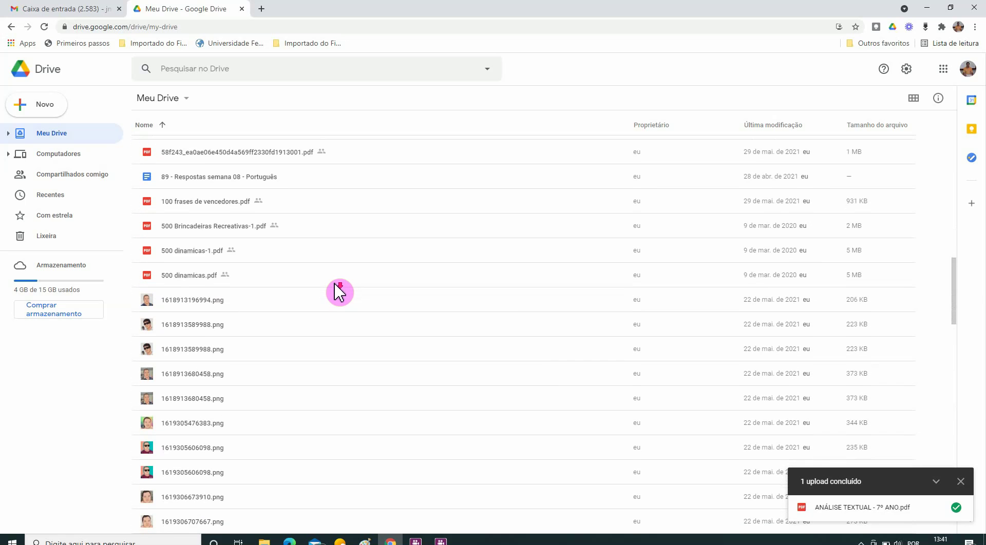
scroll(339, 292, down, 1)
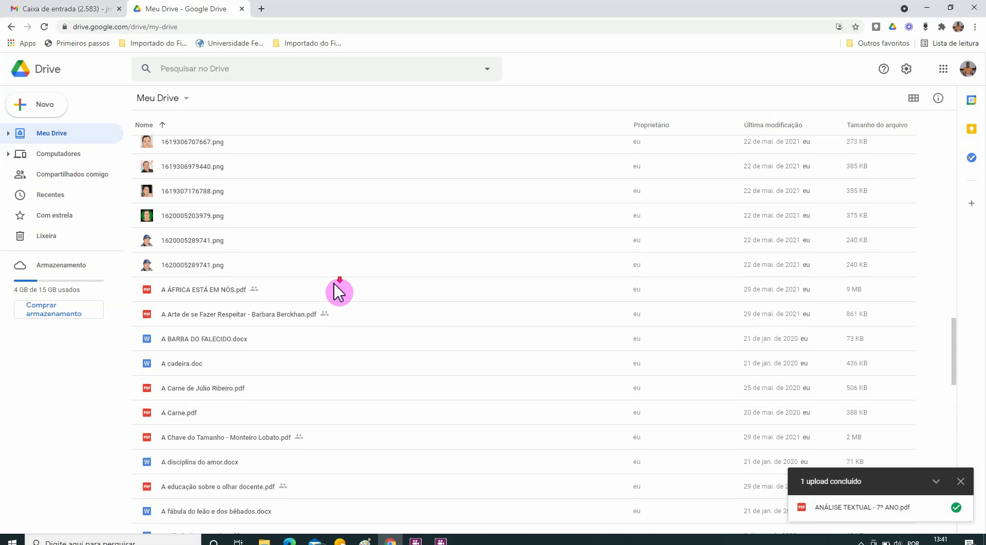
scroll(339, 293, down, 2)
scroll(340, 292, down, 5)
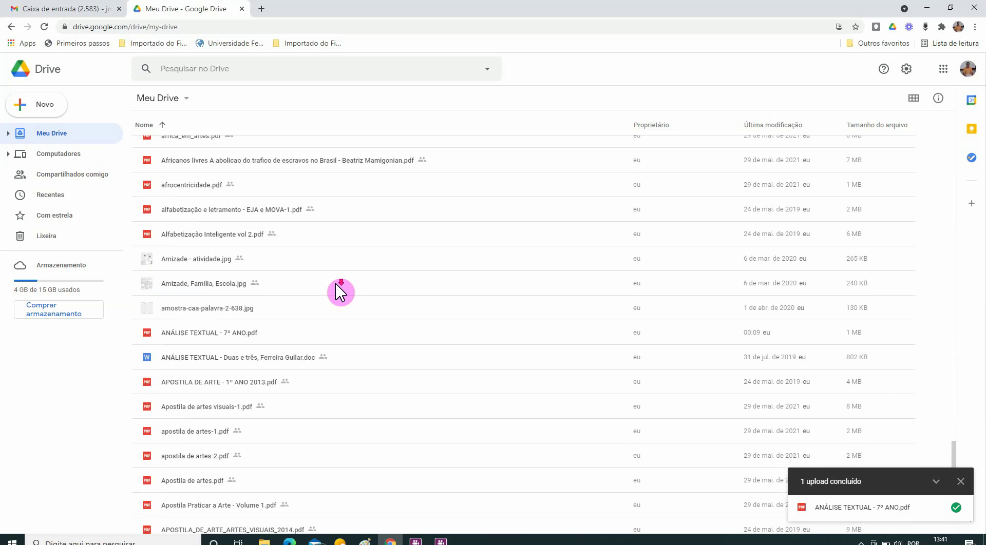
scroll(340, 292, up, 10)
scroll(341, 291, up, 10)
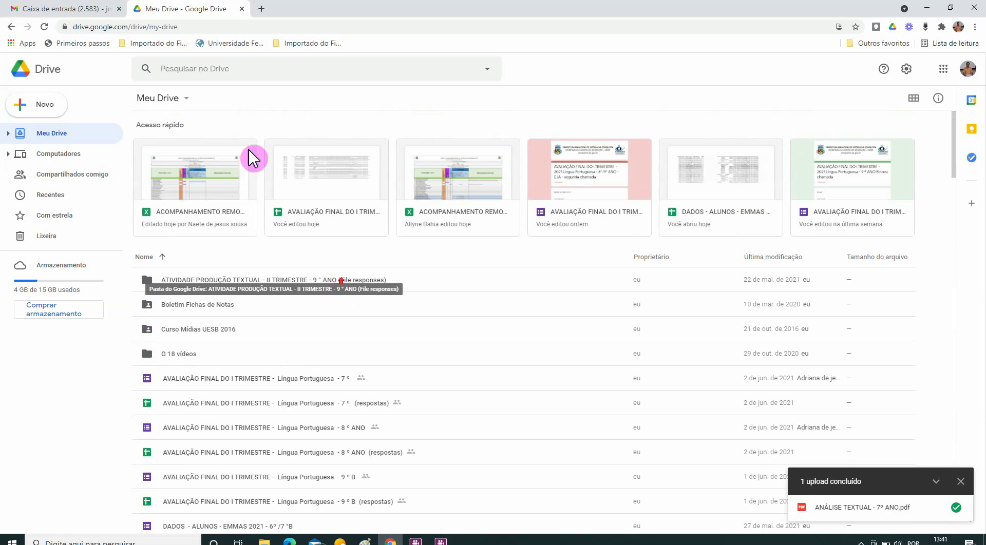
Search the Drive for "analise".
click(250, 69)
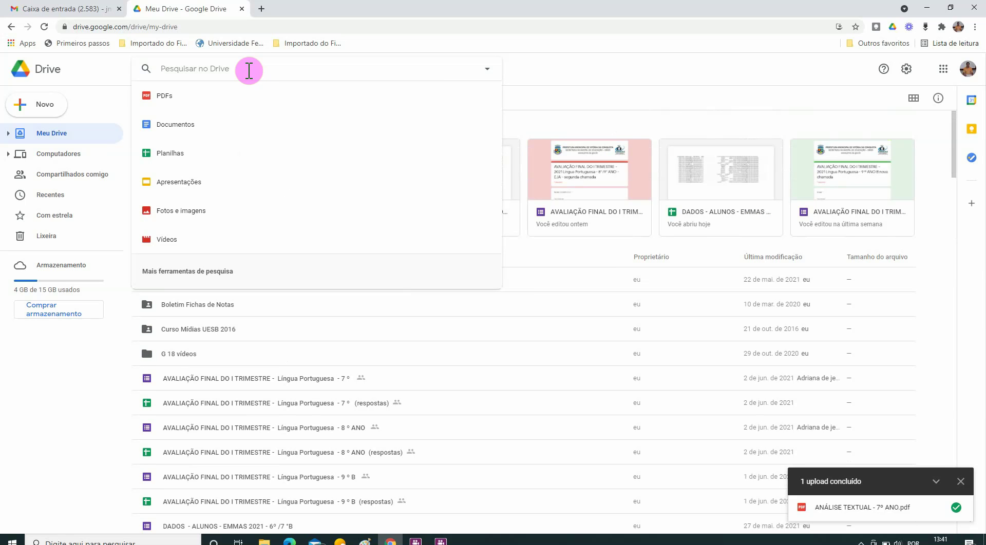
text(analise)
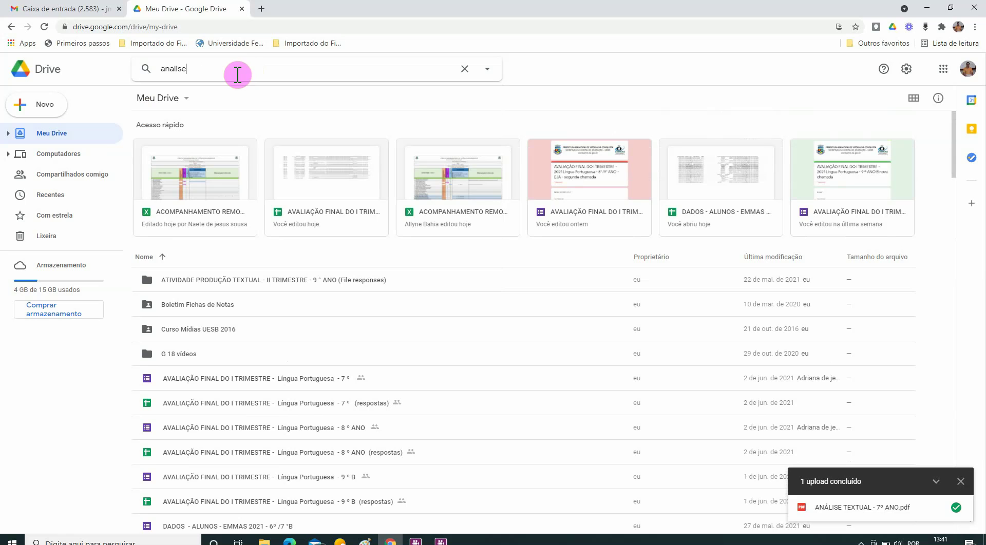
key(Return)
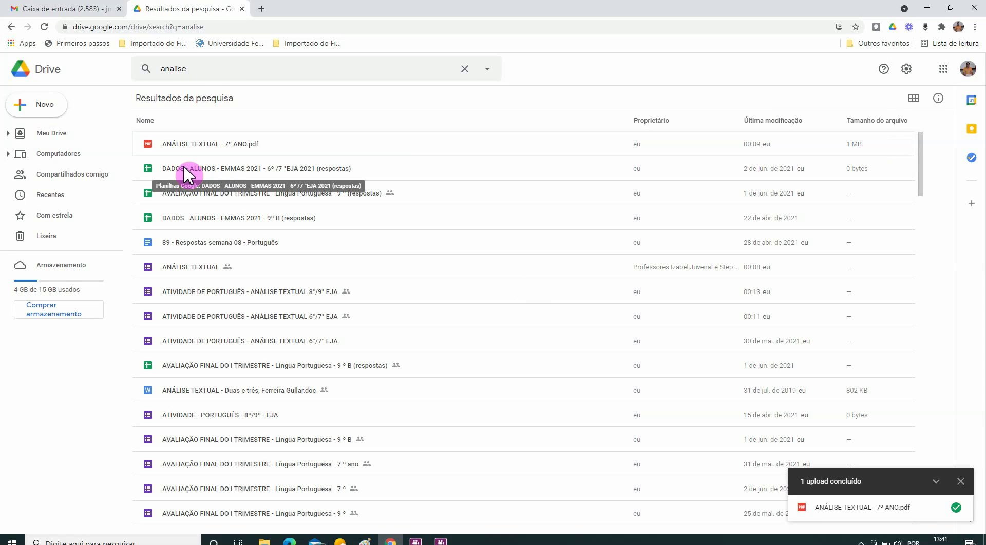
Clear the "analise" search term and search the Drive by file type for PDFs only.
click(209, 68)
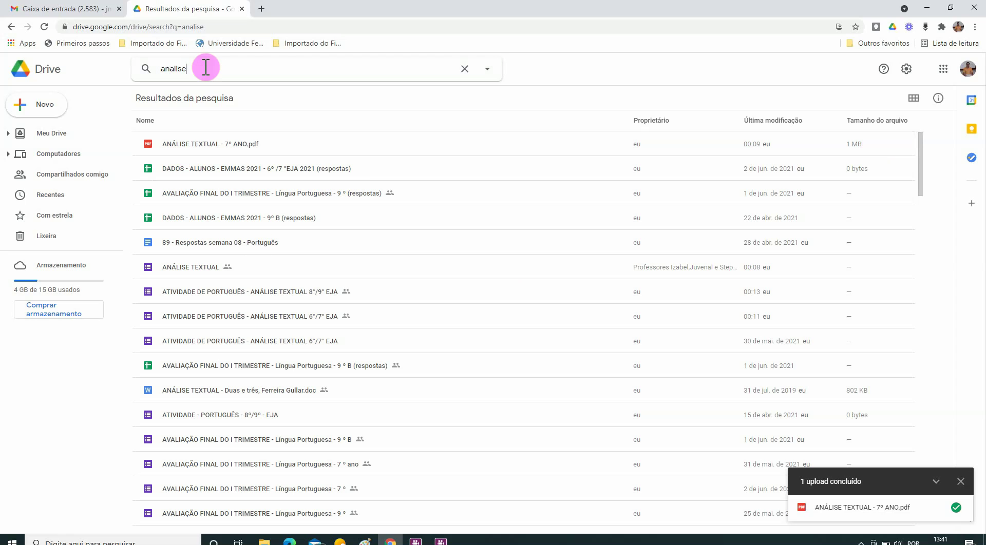
key(BackSpace)
key(BackSpace)
key(BackSpace)
key(BackSpace)
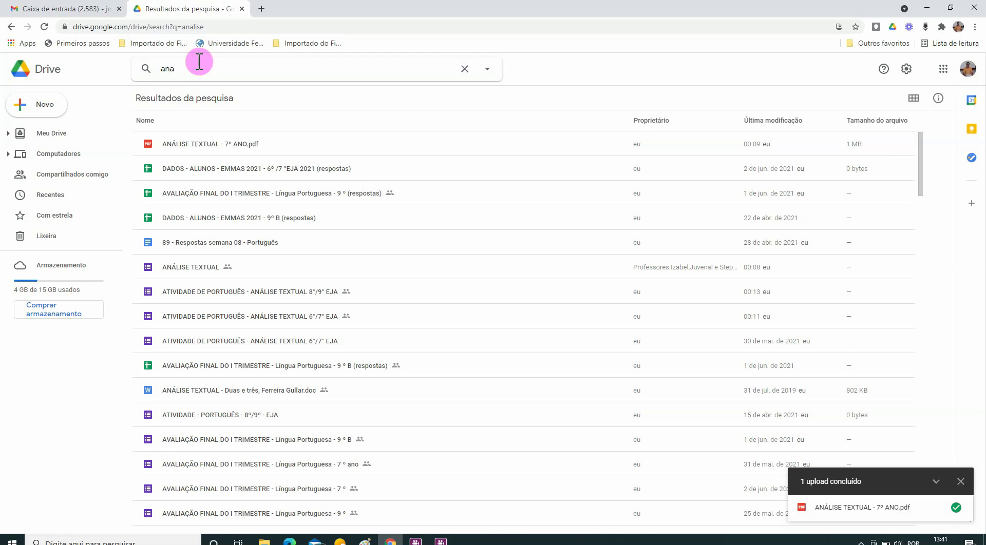
key(BackSpace)
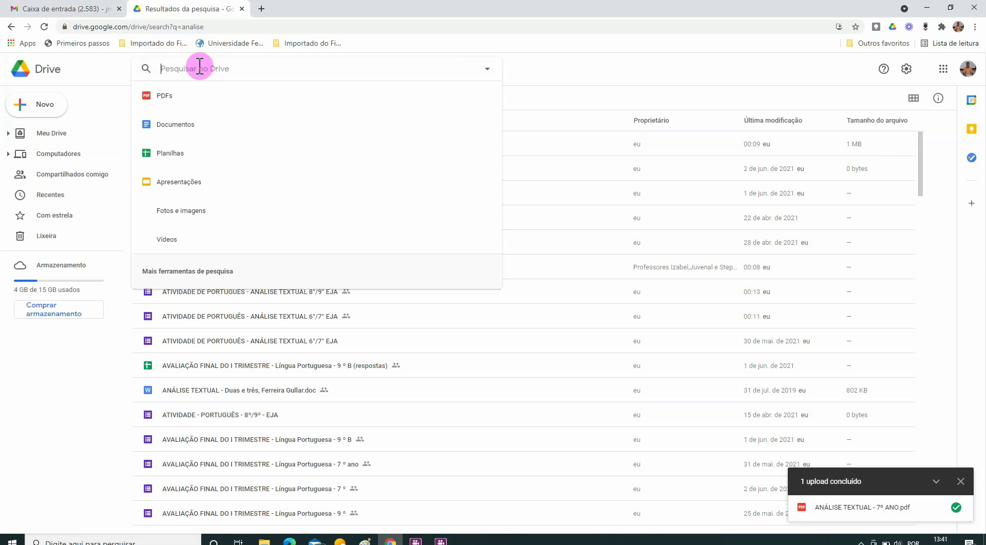
click(167, 108)
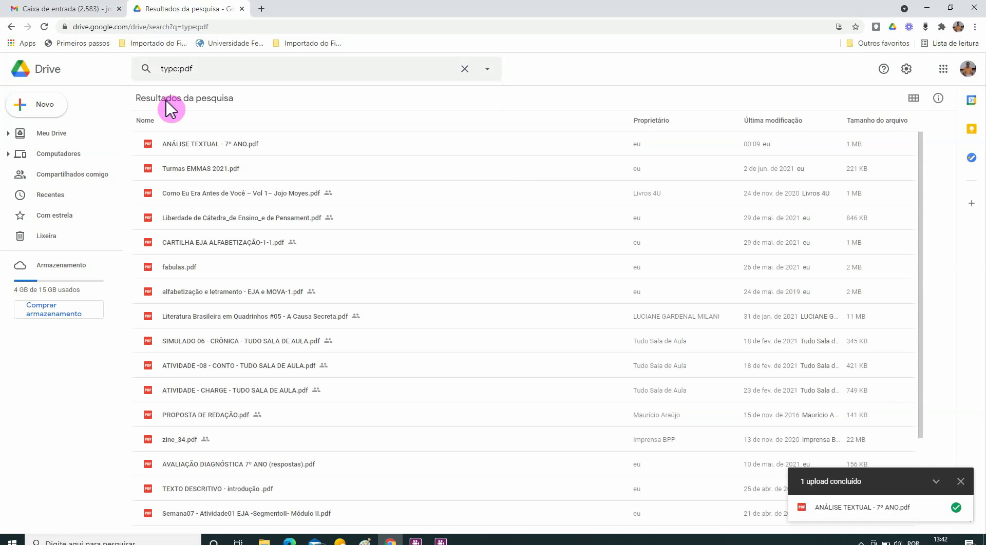
Look through the PDF search results to the end and return to the start of the list.
scroll(216, 216, down, 8)
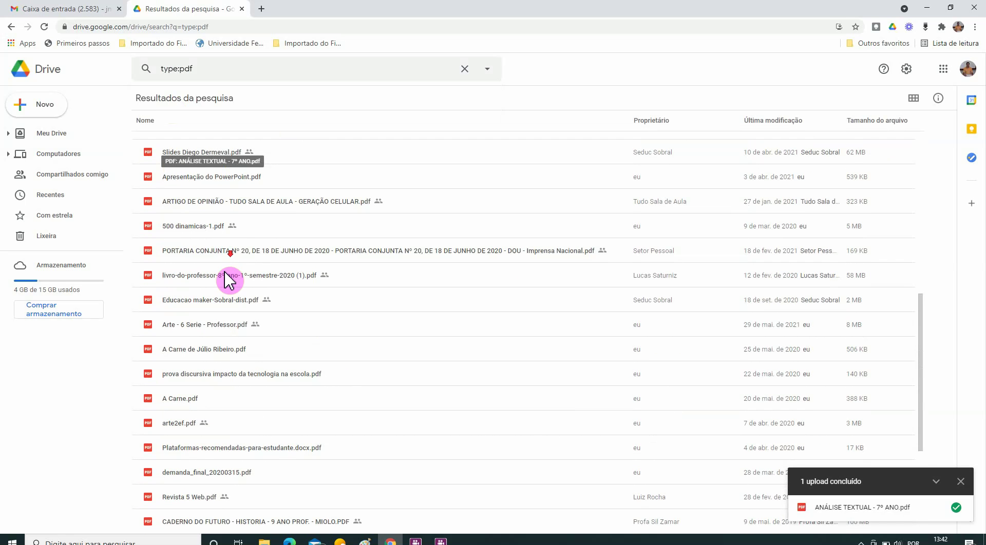
scroll(229, 293, down, 4)
scroll(230, 304, up, 12)
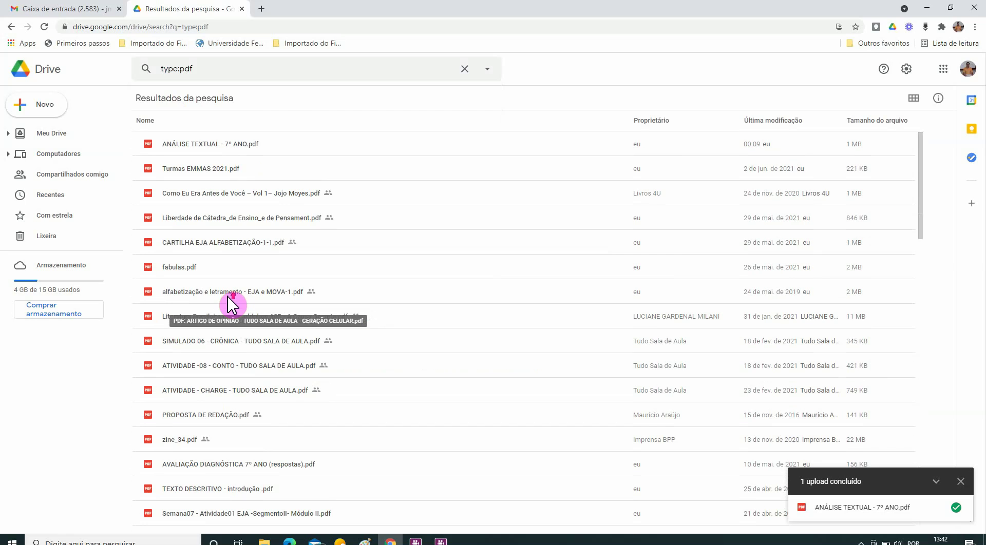
Replace the PDF search with a search for documents only and look through the listed files.
click(461, 73)
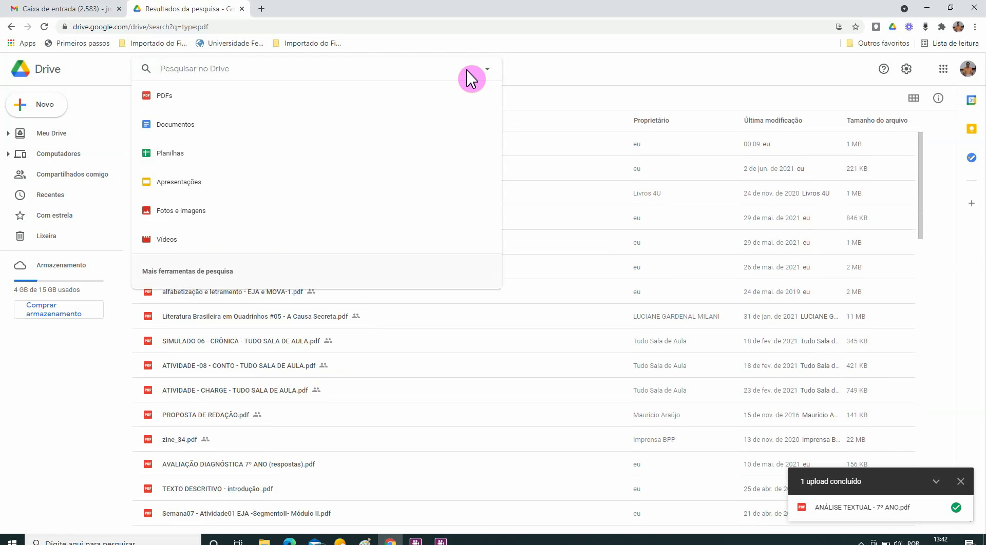
click(175, 126)
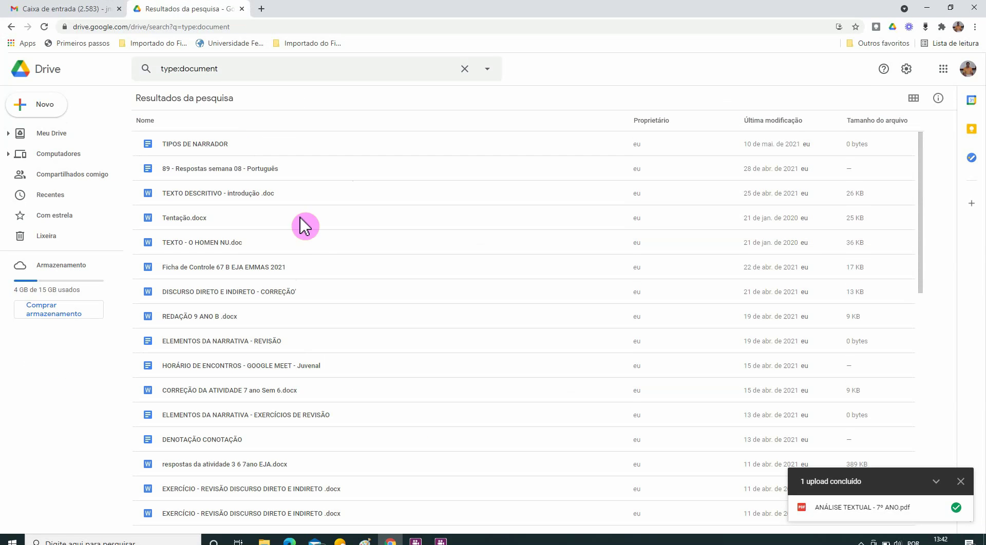
scroll(303, 251, down, 15)
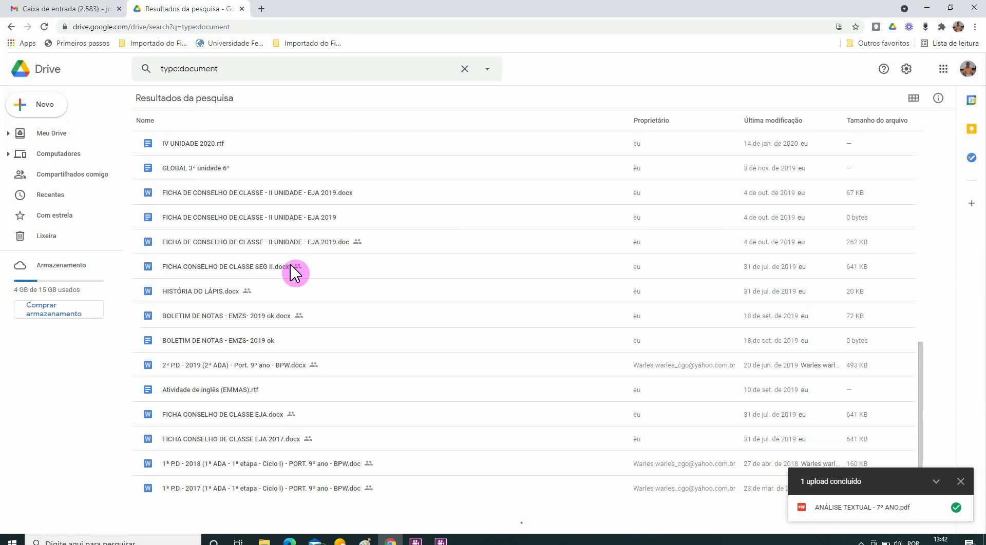
scroll(226, 336, up, 7)
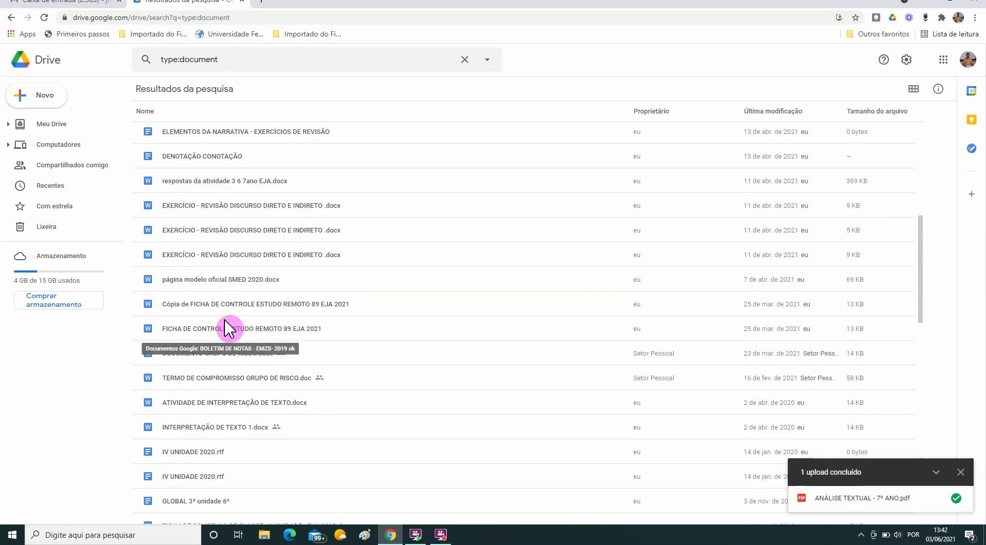
scroll(226, 328, up, 5)
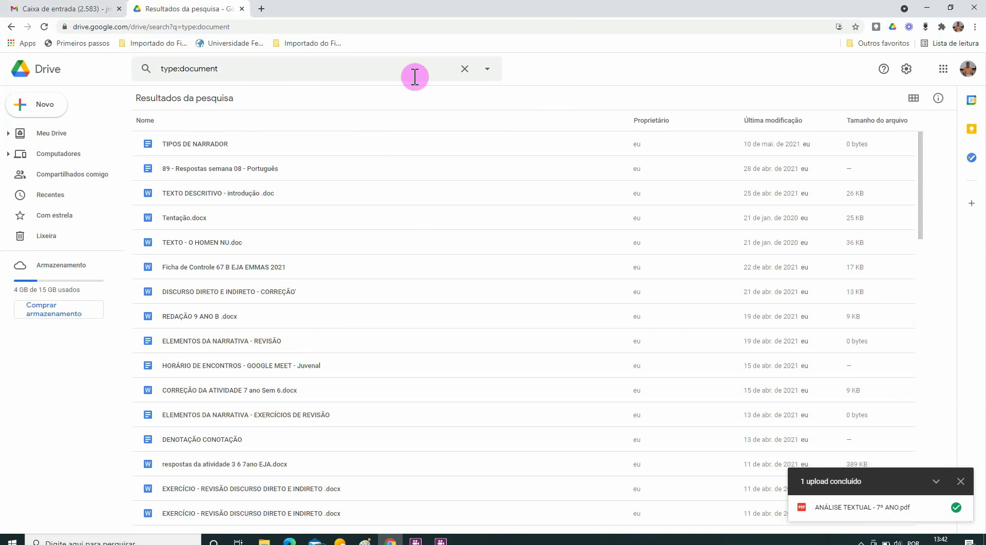
Replace the document search with a search for presentations only and look through the listed files.
click(465, 69)
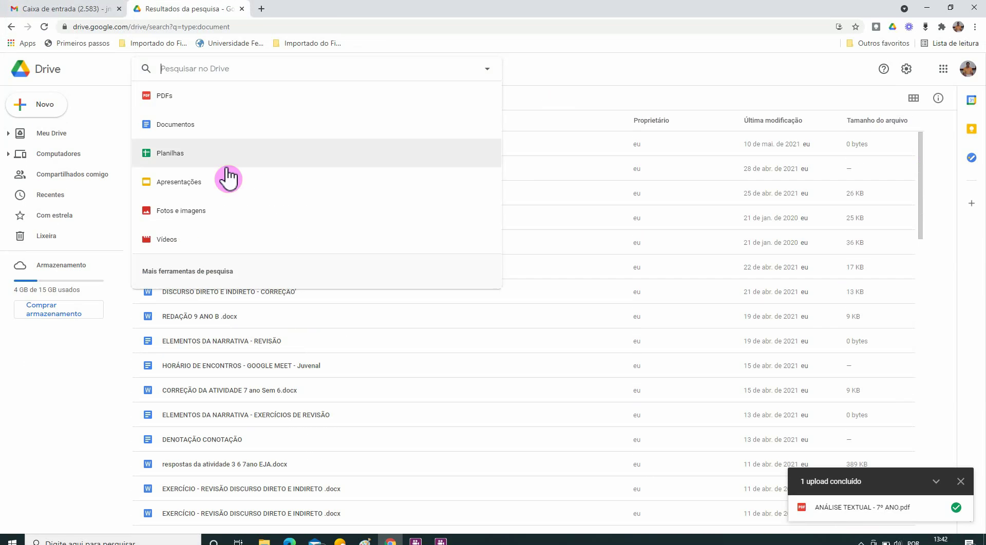
click(205, 193)
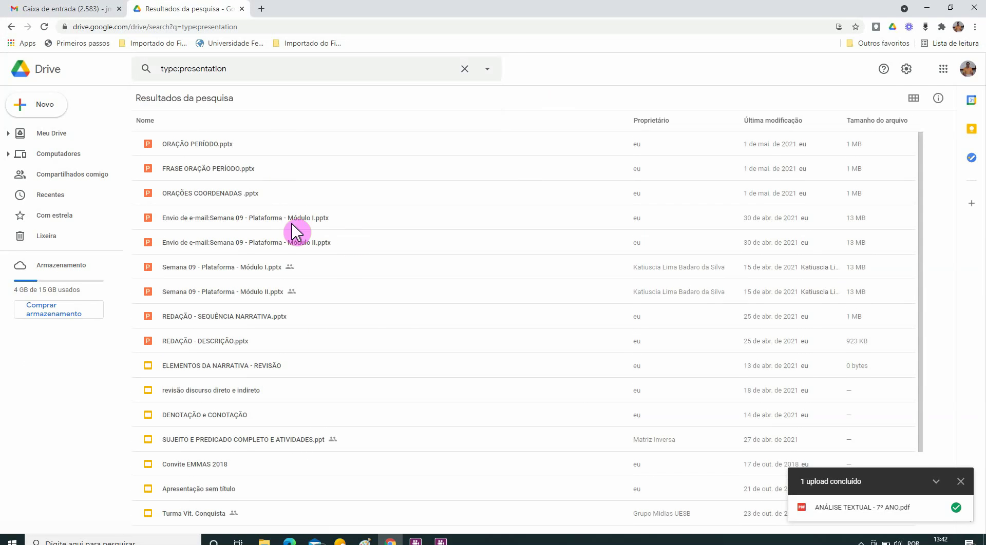
scroll(399, 311, down, 2)
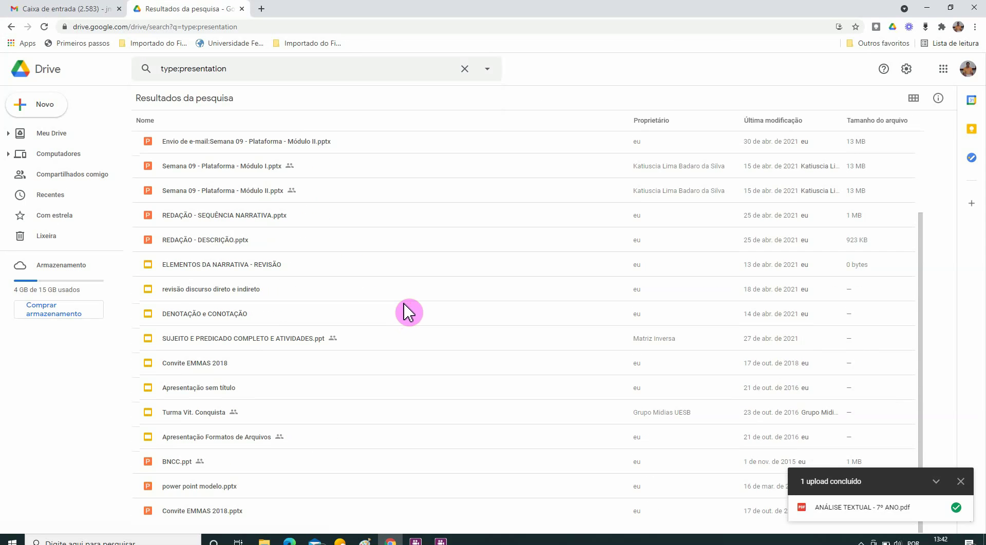
scroll(406, 310, up, 2)
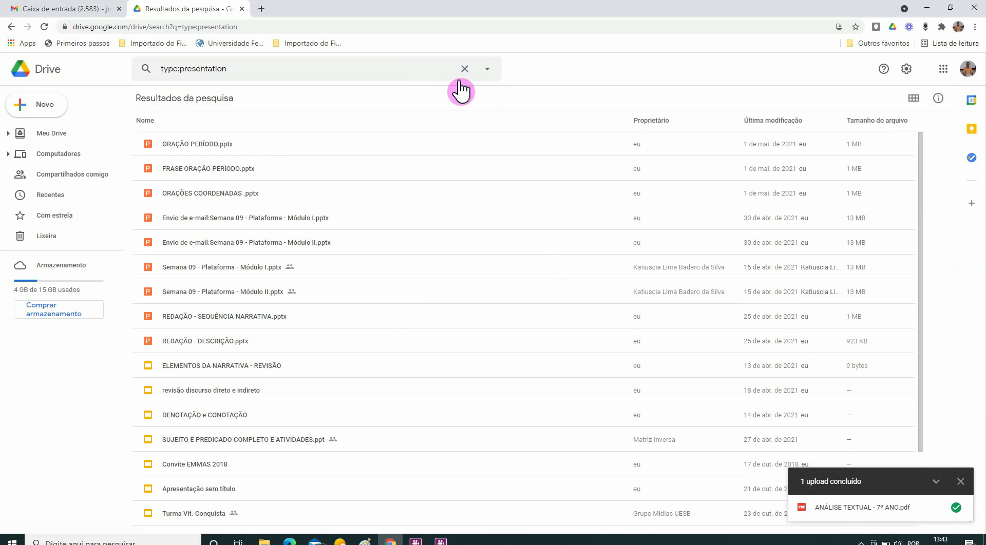
Clear the presentation search and go back to Meu Drive.
click(409, 73)
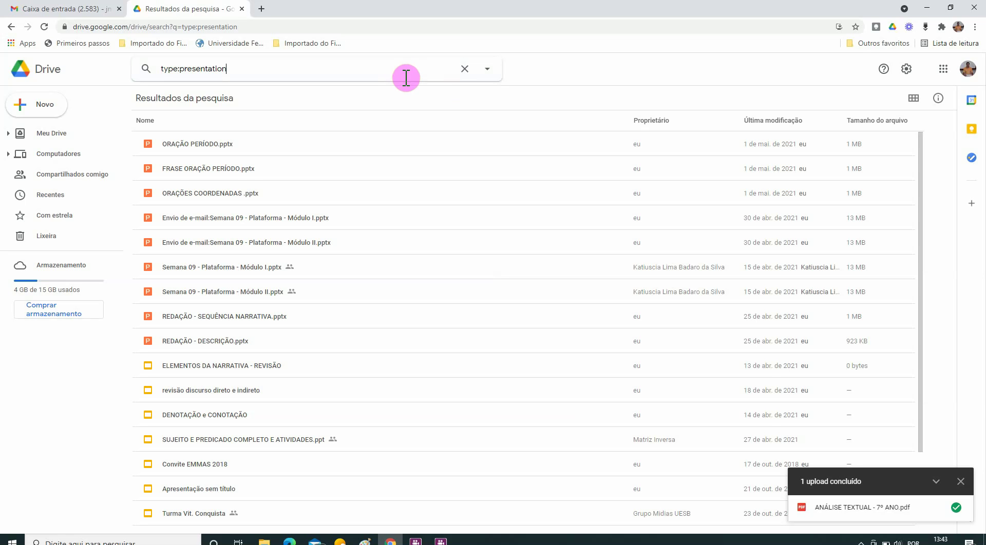
click(465, 69)
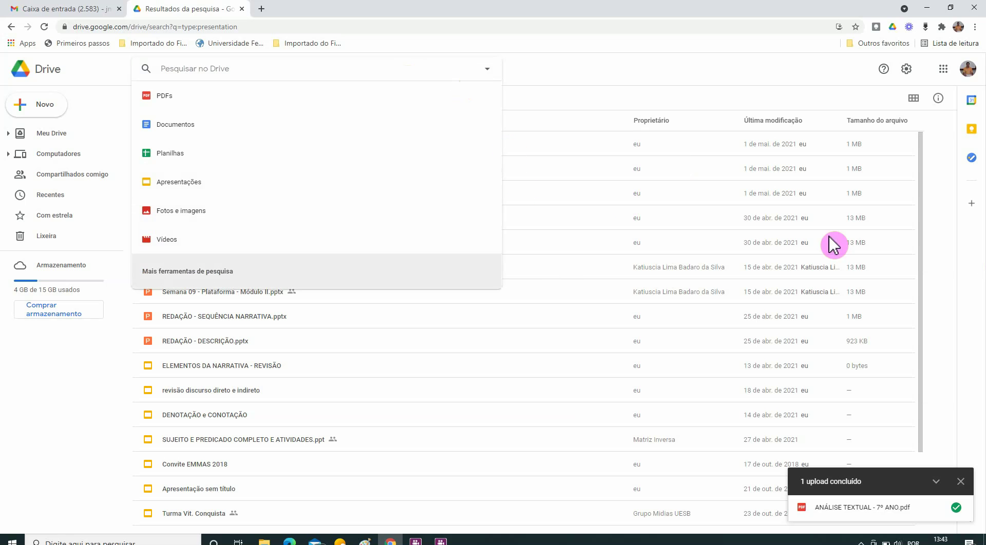
click(39, 134)
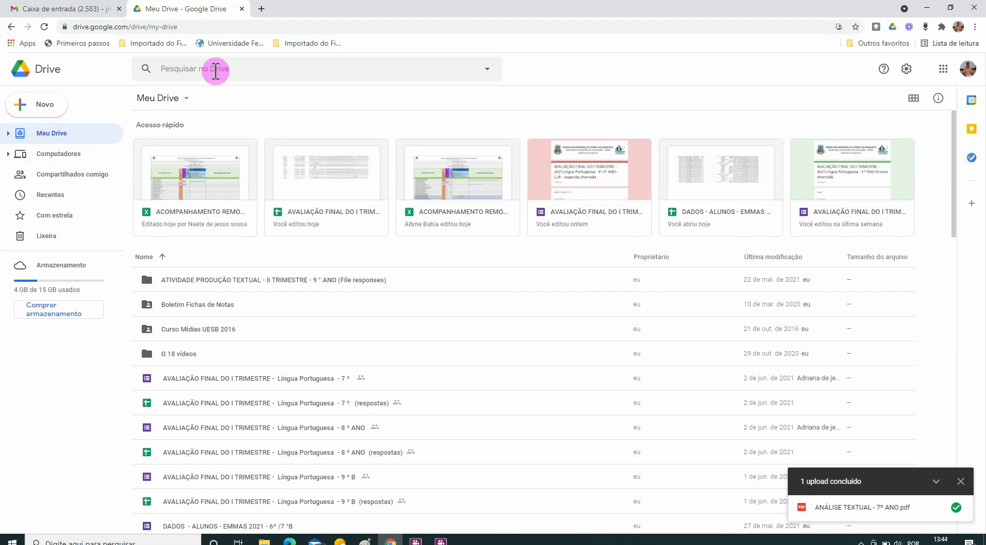
View the files shared by others in Compartilhados comigo and return to the start of the list.
click(71, 179)
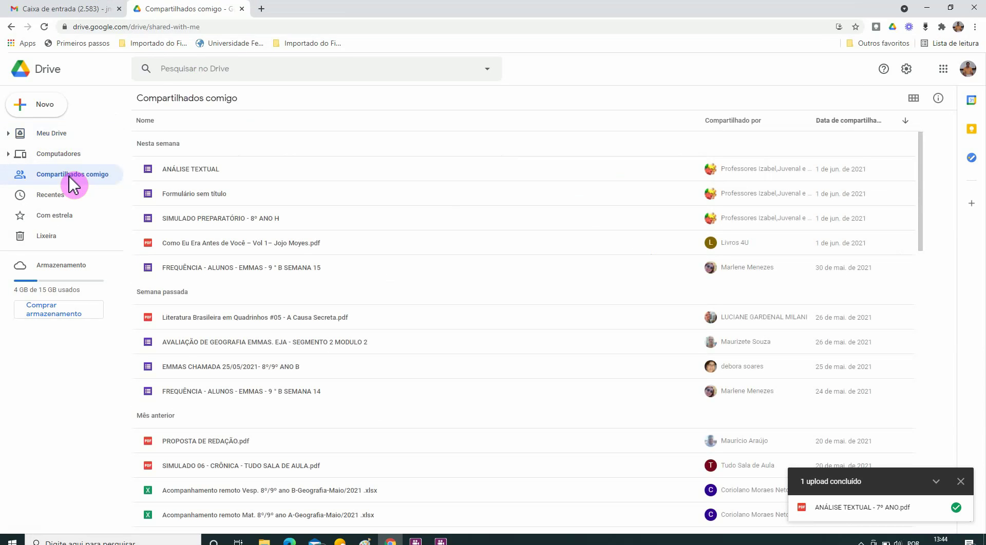
scroll(475, 280, down, 1)
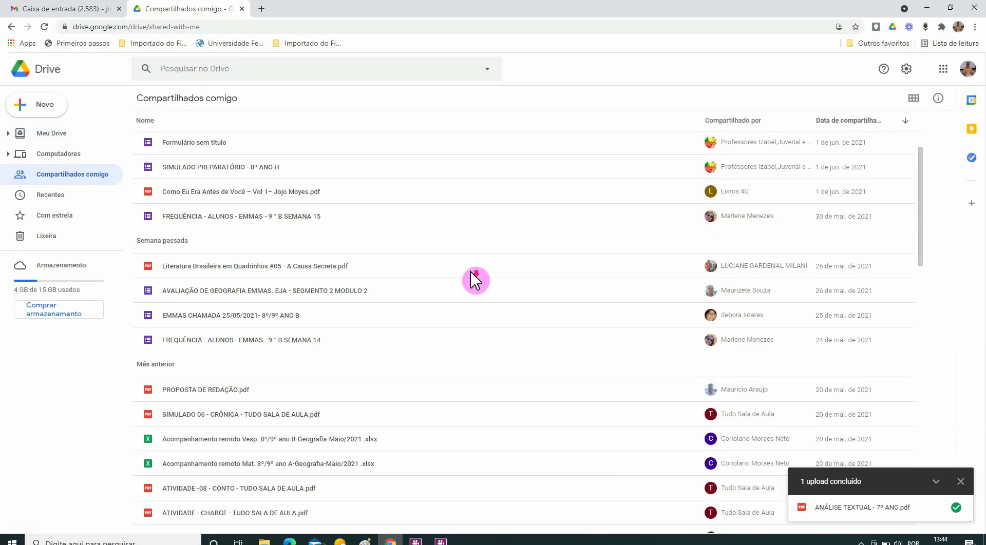
scroll(475, 280, down, 3)
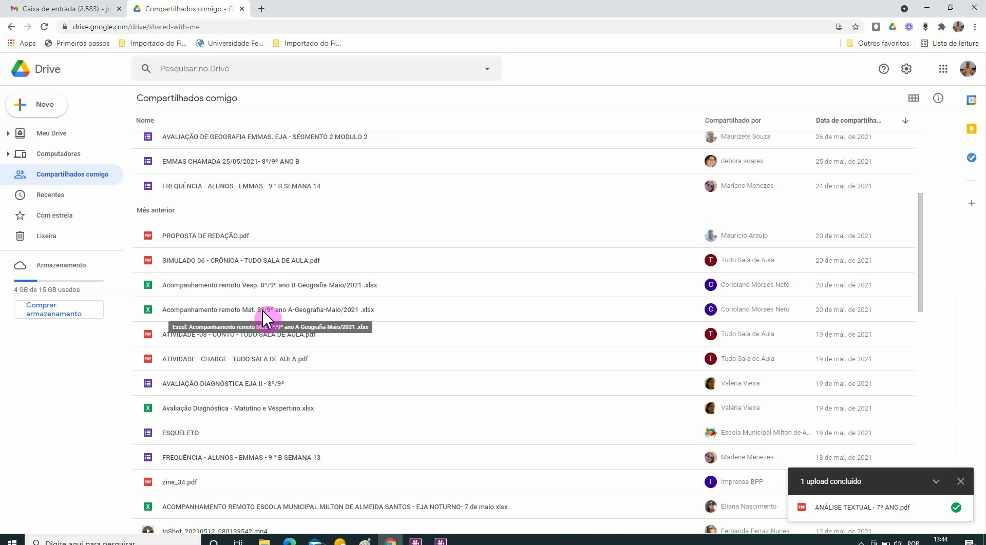
scroll(370, 318, up, 4)
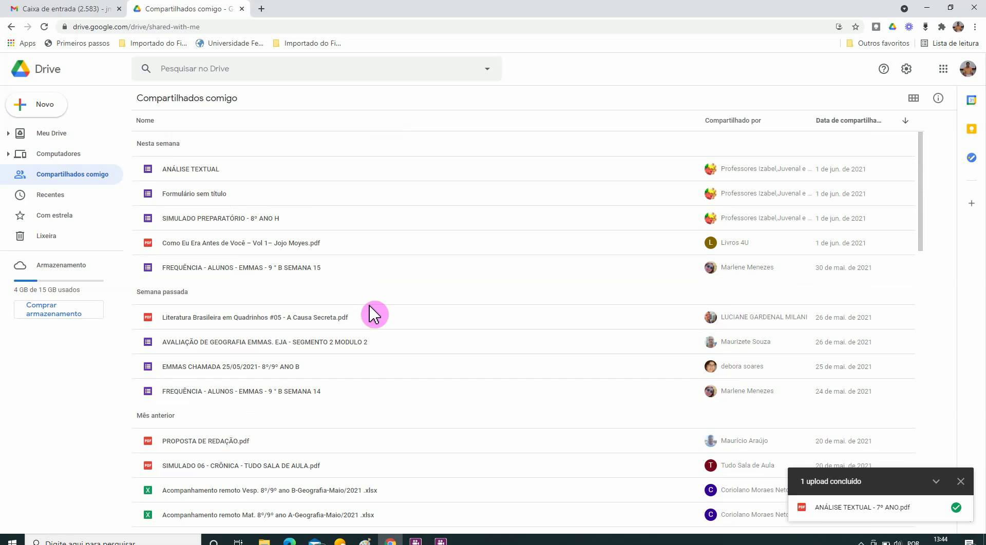
Search the Drive for "acompanhamento" and look through the matching files.
click(213, 69)
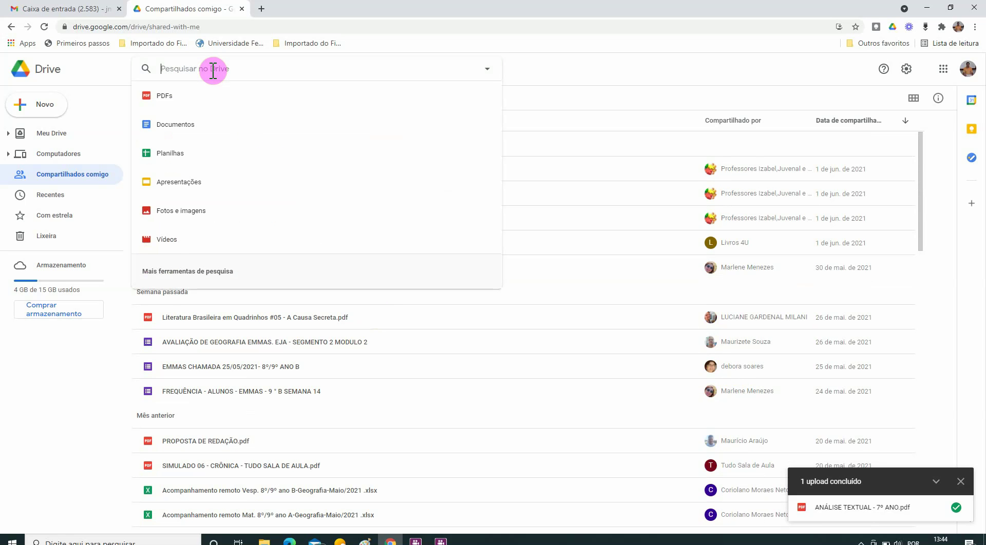
text(acomp)
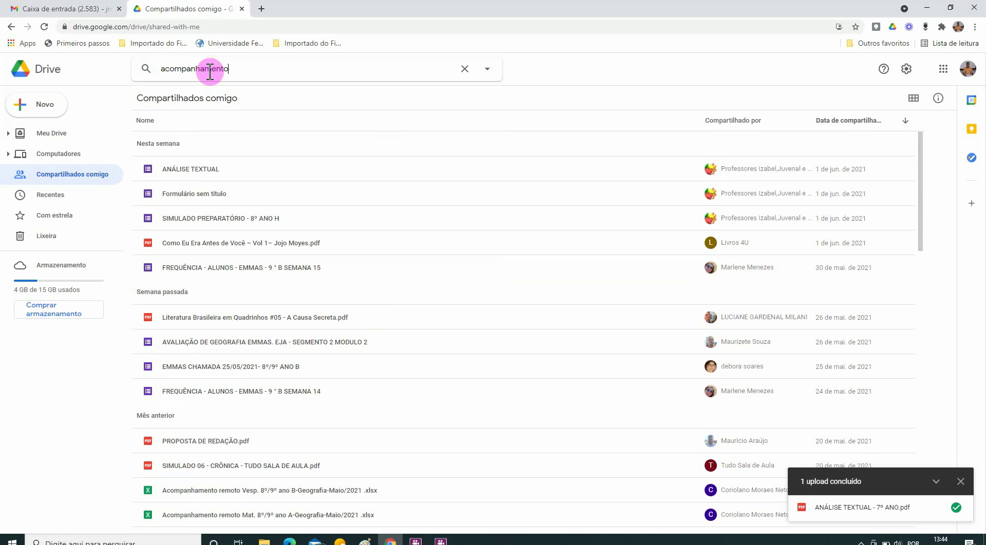
text(anhamento)
key(Return)
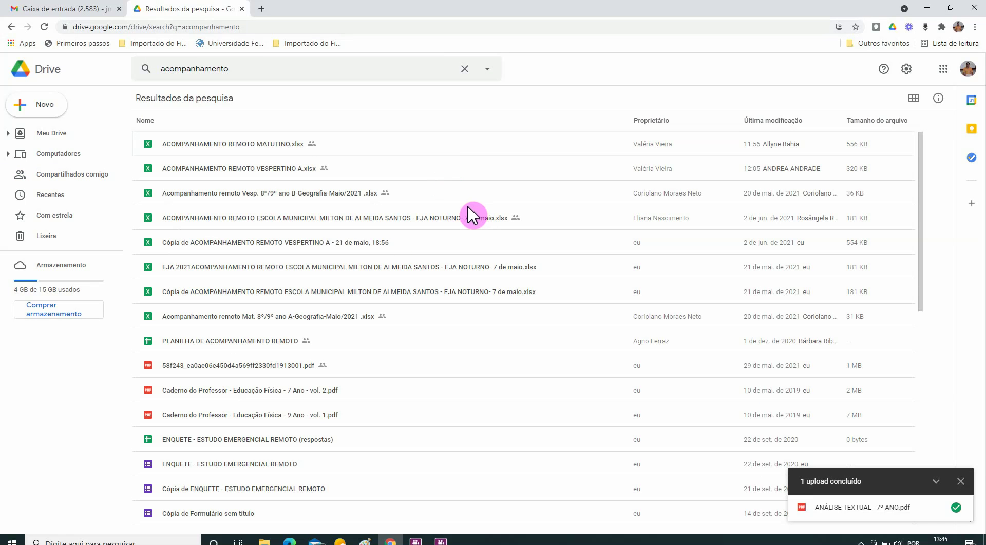
scroll(523, 230, down, 2)
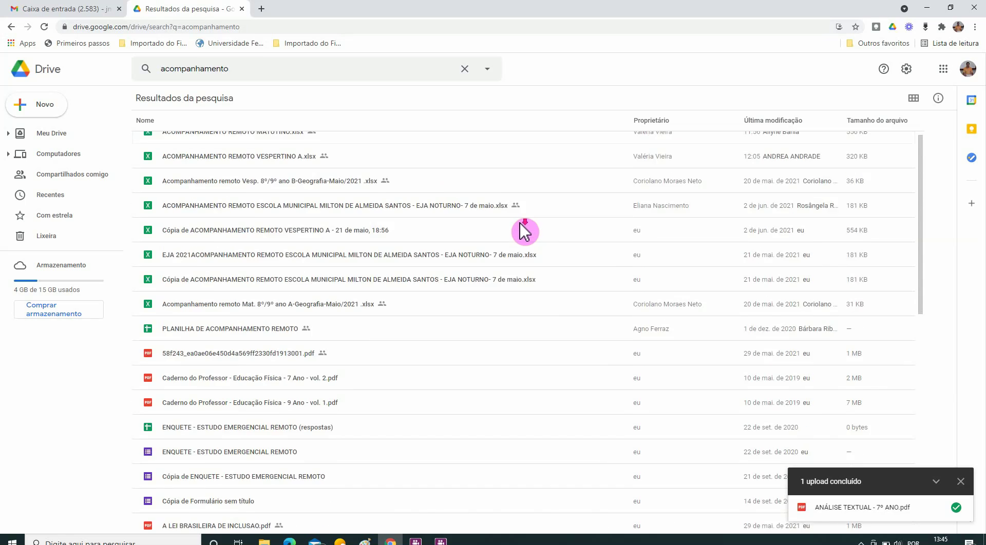
scroll(526, 231, down, 8)
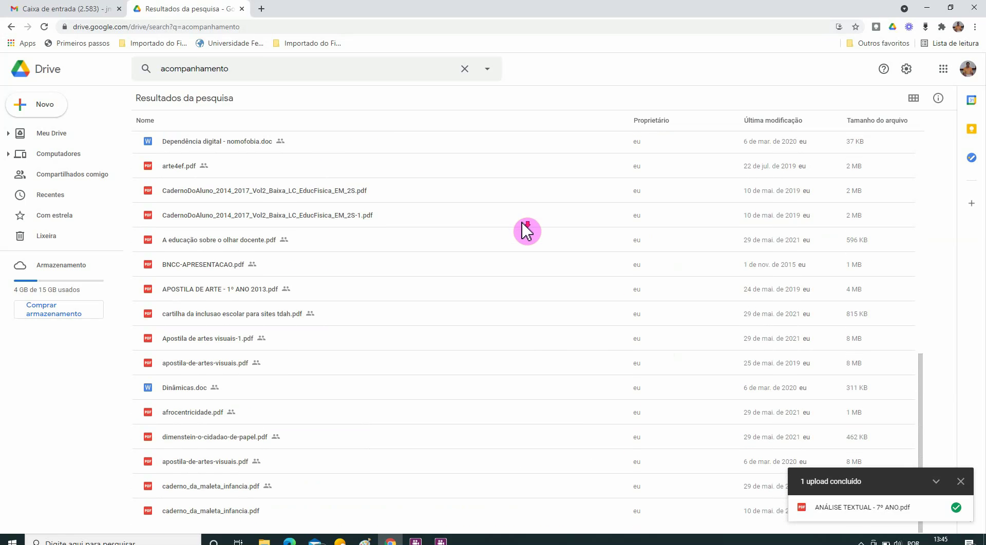
scroll(526, 232, up, 10)
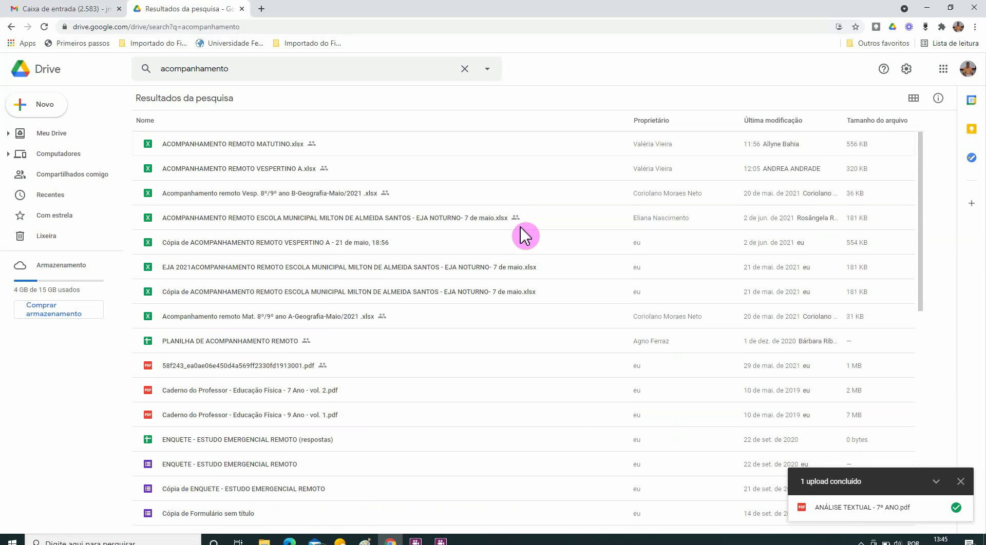
Replace the "acompanhamento" term and search the Drive by the first name of the person who shared the files.
click(239, 70)
double_click(158, 76)
key(BackSpace)
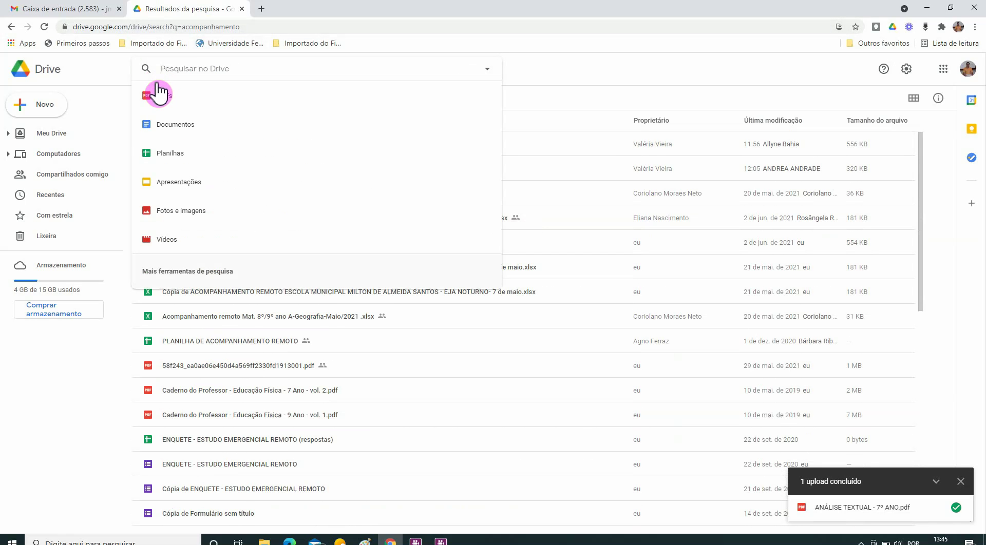
text(coriolano)
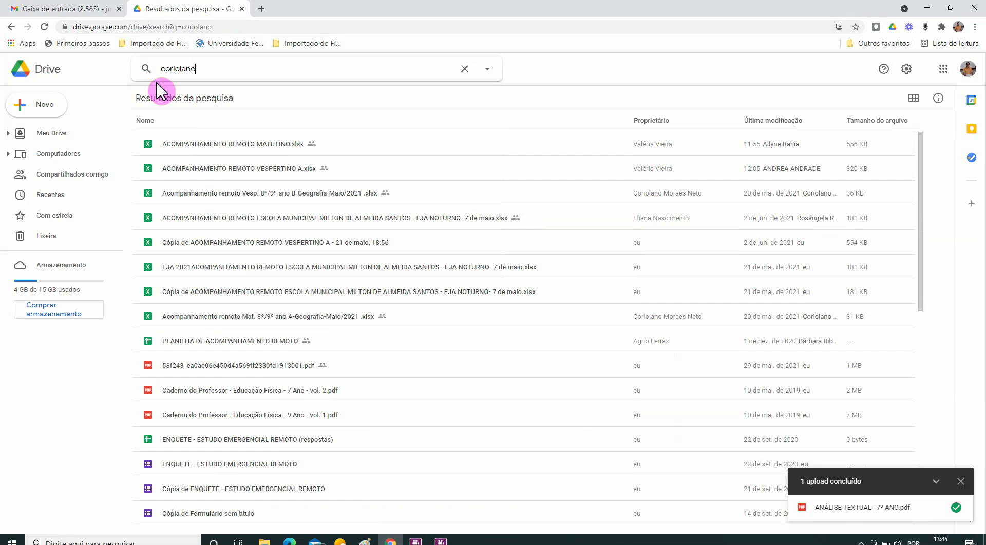
key(Return)
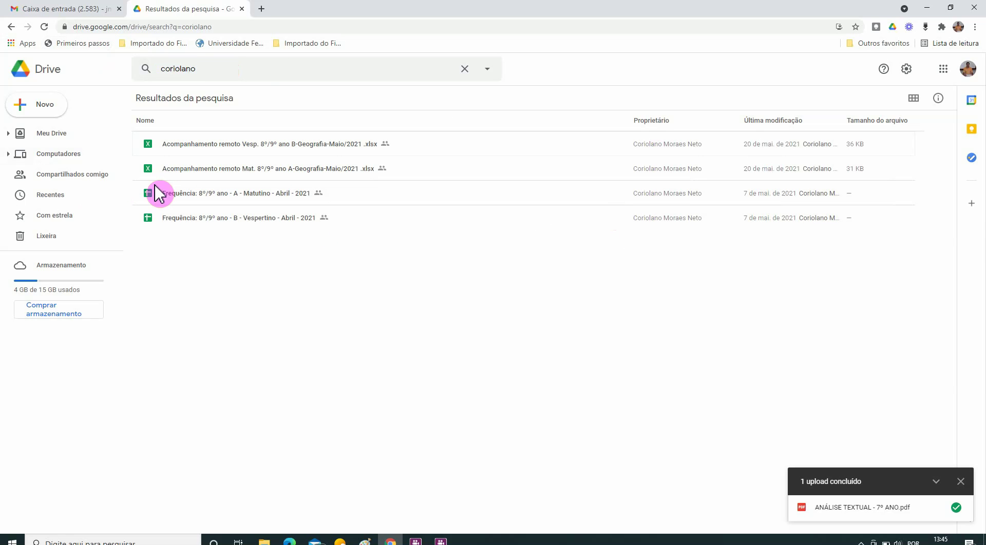
Clear the name search and open the folder "ATIVIDADE PRODUÇÃO TEXTUAL - II TRIMESTRE - 9 ° ANO (File responses)" in Meu Drive.
click(464, 69)
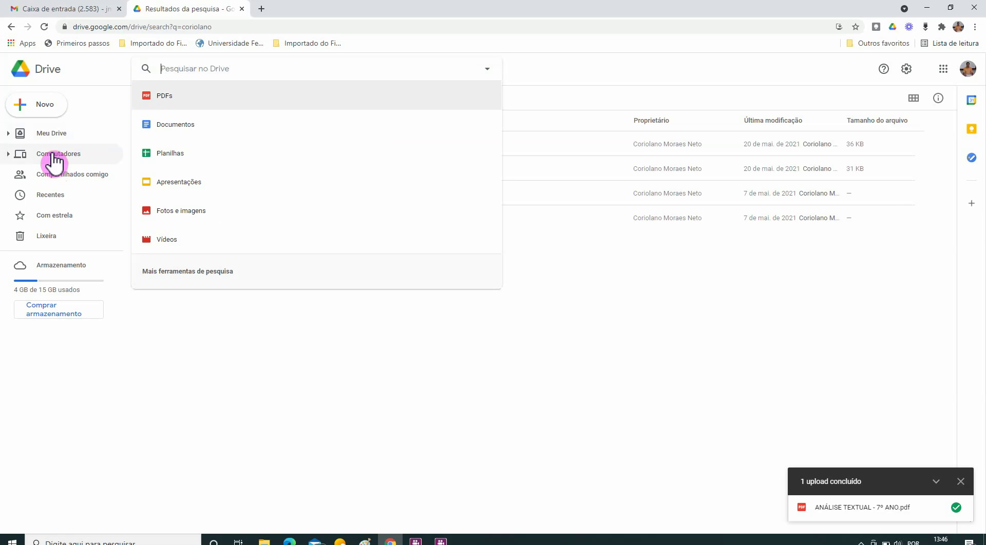
click(56, 135)
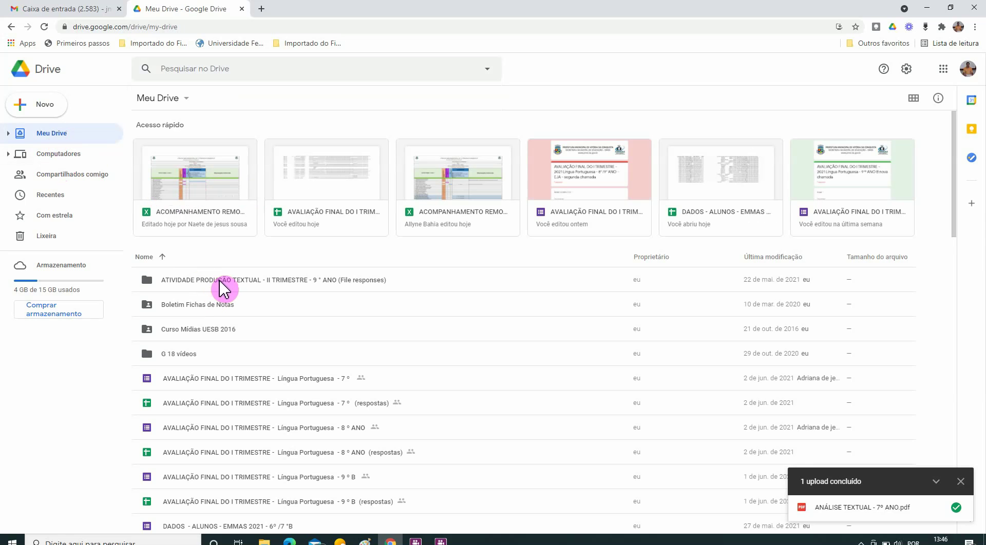
click(287, 281)
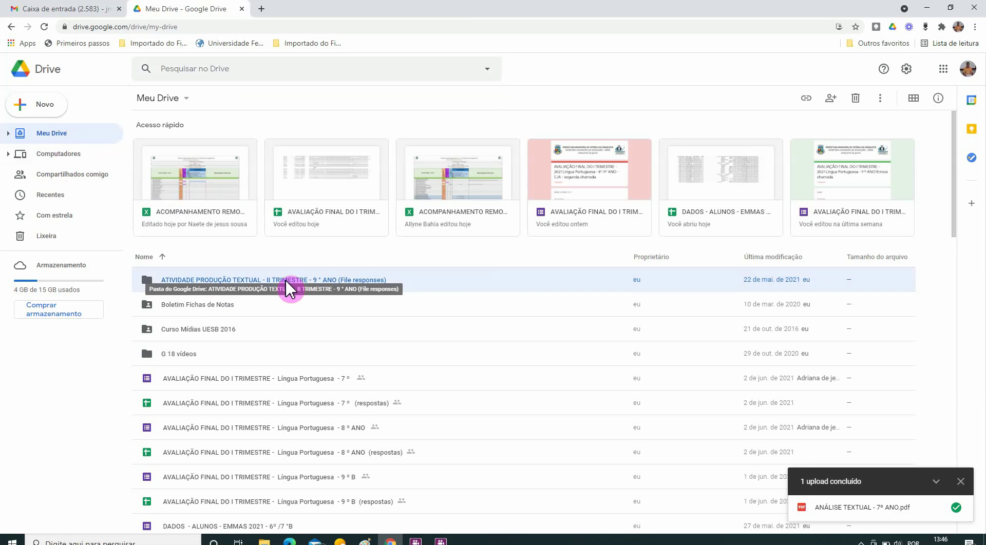
double_click(286, 281)
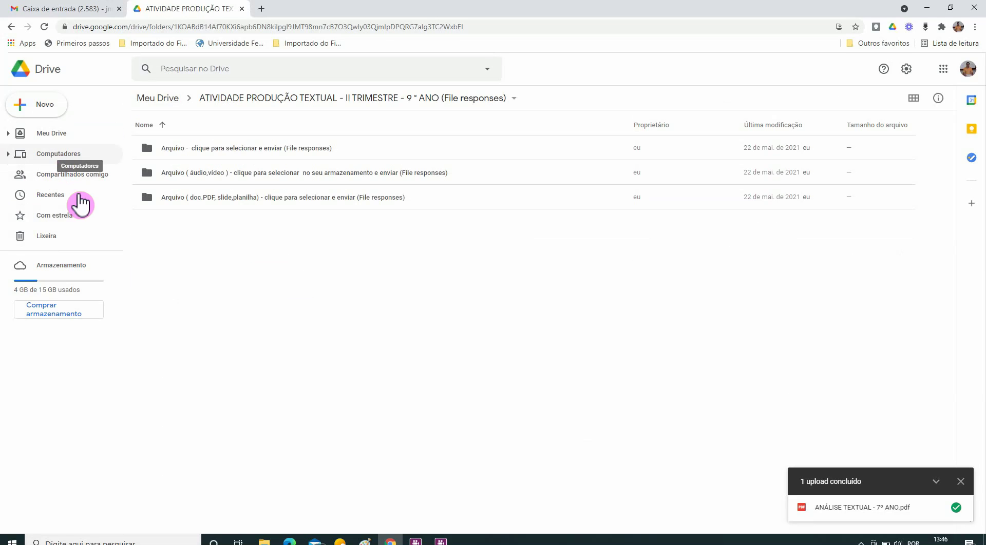
Return from the opened folder to the main Meu Drive file list.
mouse_move(443, 543)
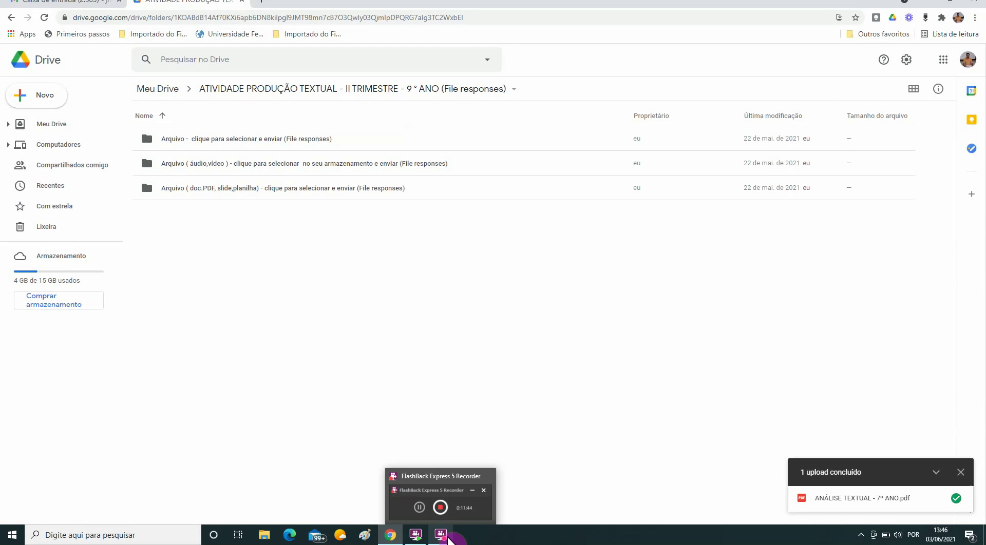
click(54, 134)
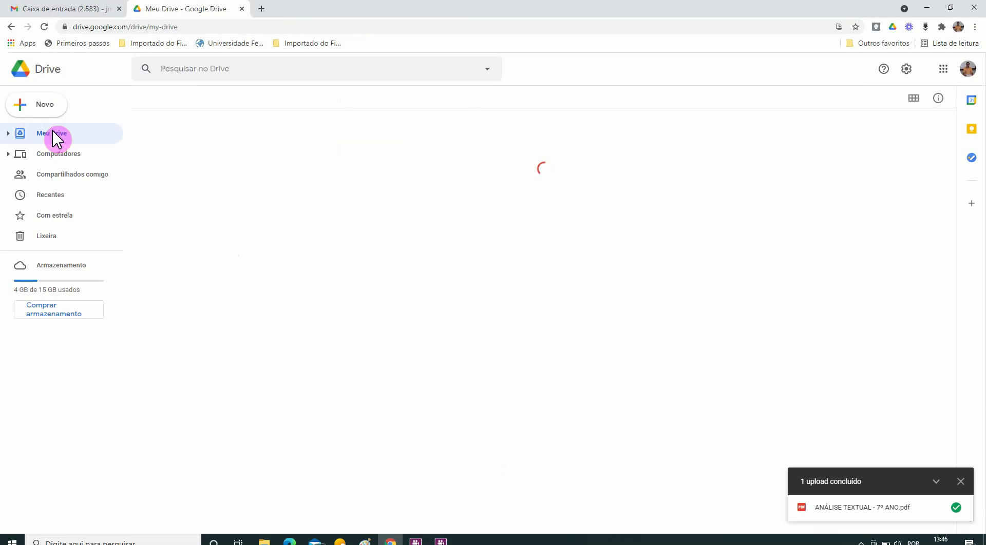
mouse_move(445, 544)
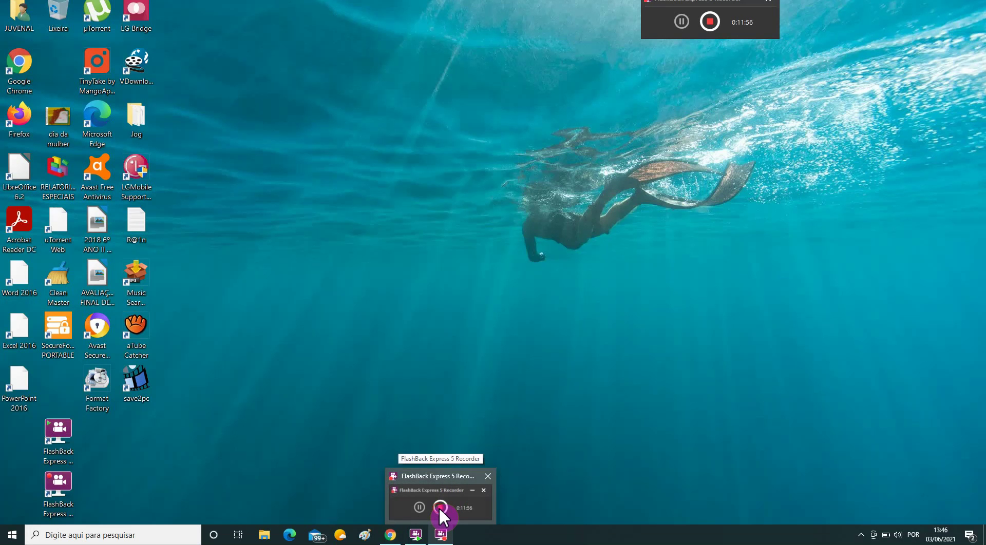
click(441, 514)
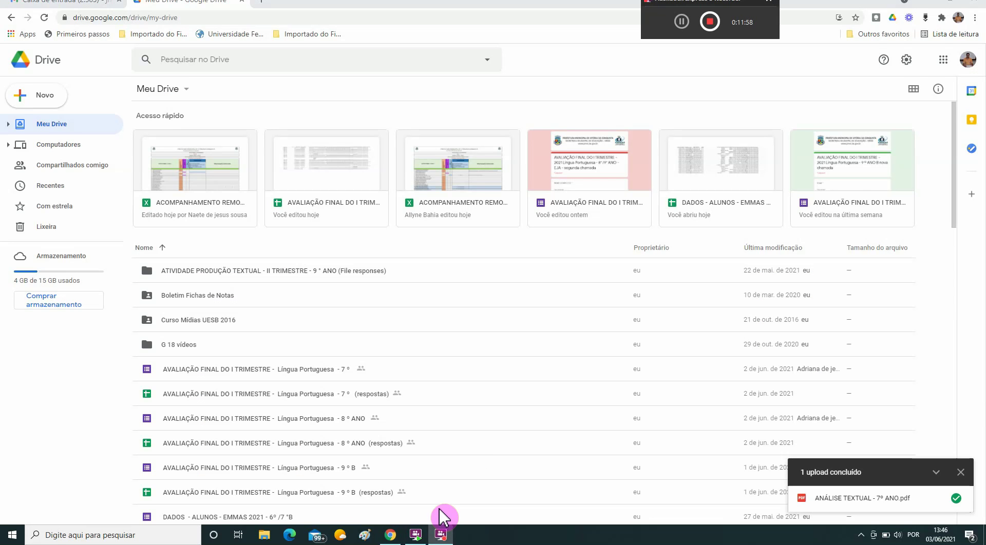